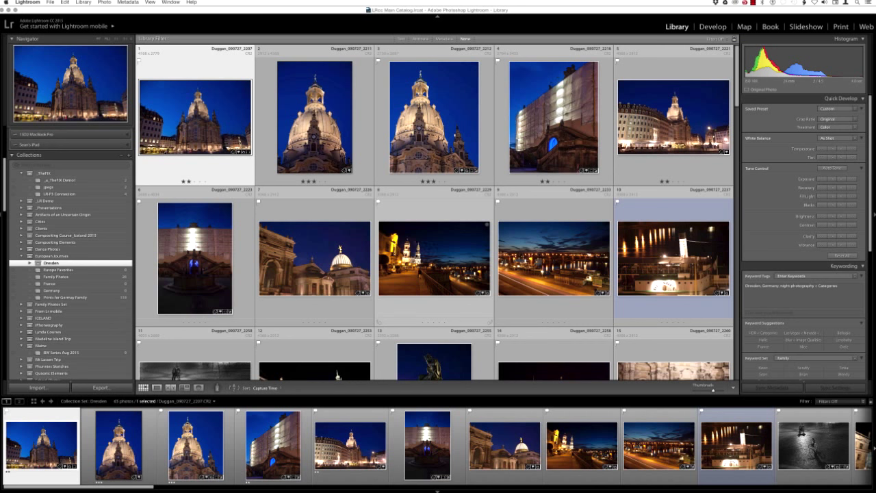
{"action": "left_click", "coordinate": [104, 3]}
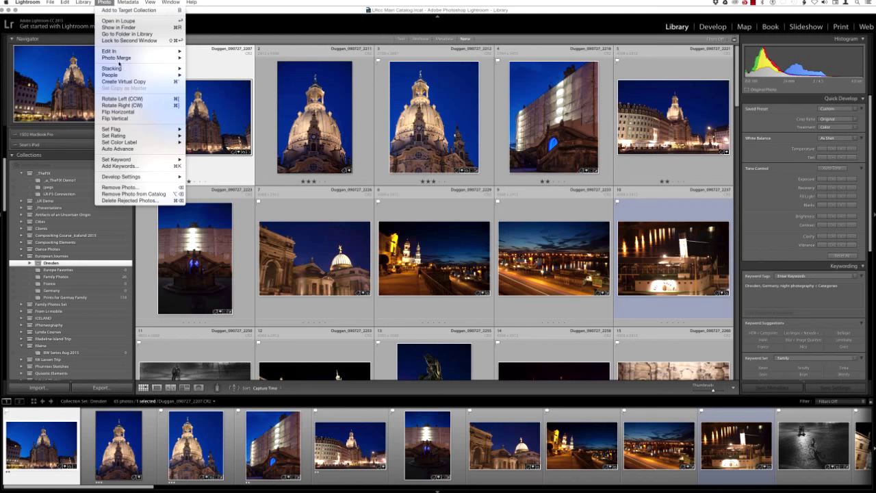
{"action": "mouse_move", "coordinate": [114, 53]}
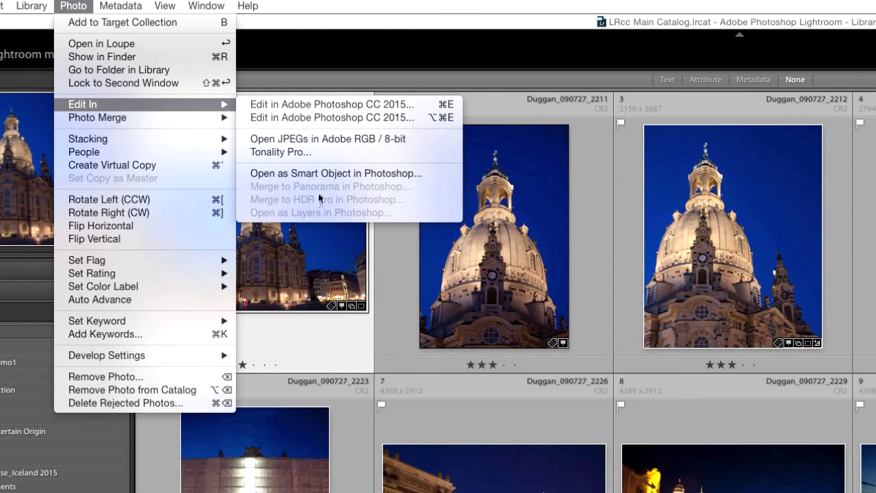
{"action": "mouse_move", "coordinate": [100, 122]}
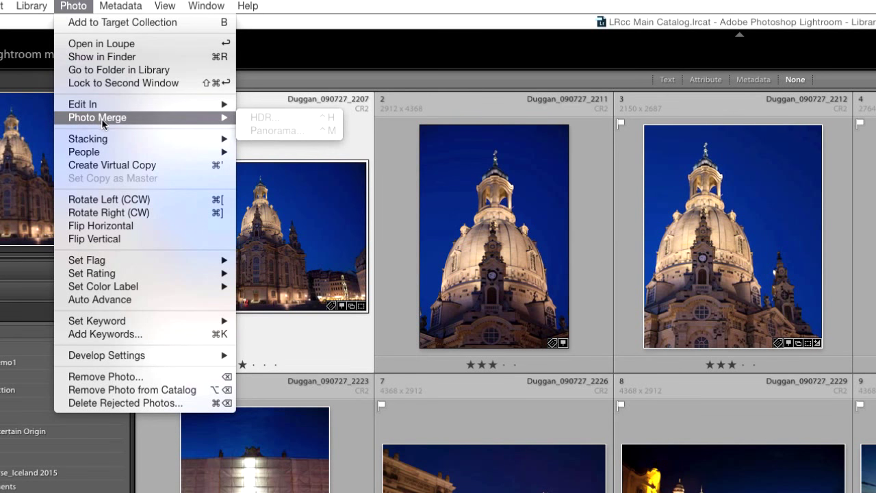
{"action": "mouse_move", "coordinate": [131, 118]}
{"action": "mouse_move", "coordinate": [211, 104]}
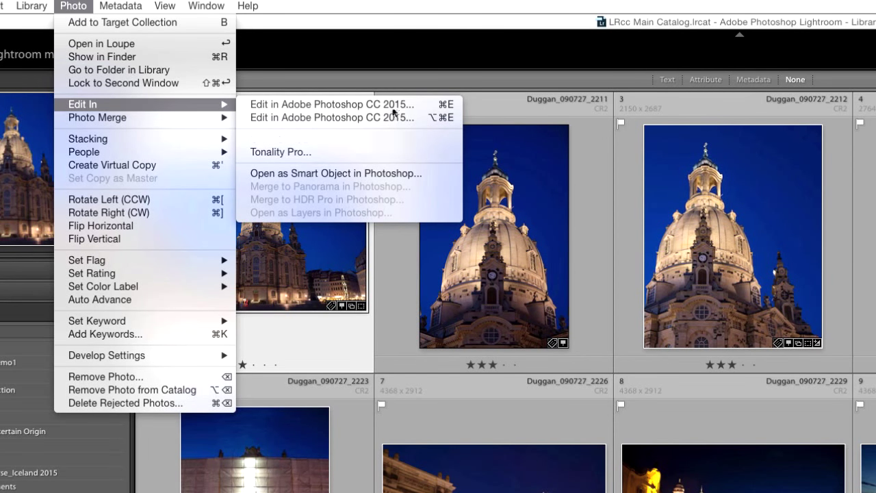
{"action": "left_click", "coordinate": [414, 57]}
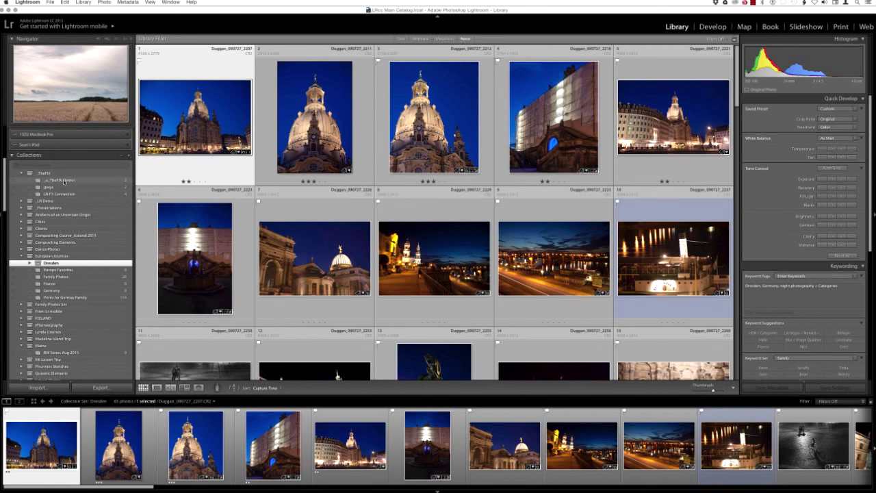
- Open the Time Warp-M2-M and Beer Glass-M images from the _a_TheFIX Demo1 collection as layers in one Photoshop document
{"action": "left_click", "coordinate": [65, 180]}
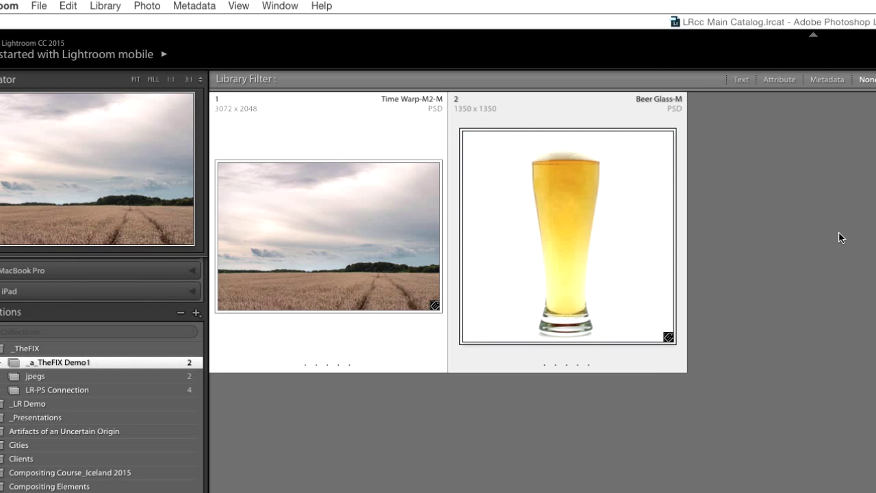
{"action": "left_click", "coordinate": [145, 6]}
{"action": "mouse_move", "coordinate": [148, 6]}
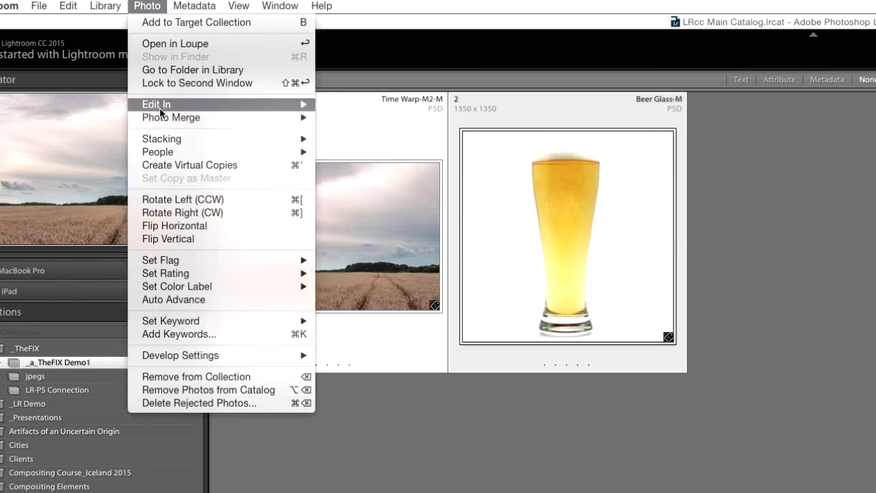
{"action": "mouse_move", "coordinate": [161, 110]}
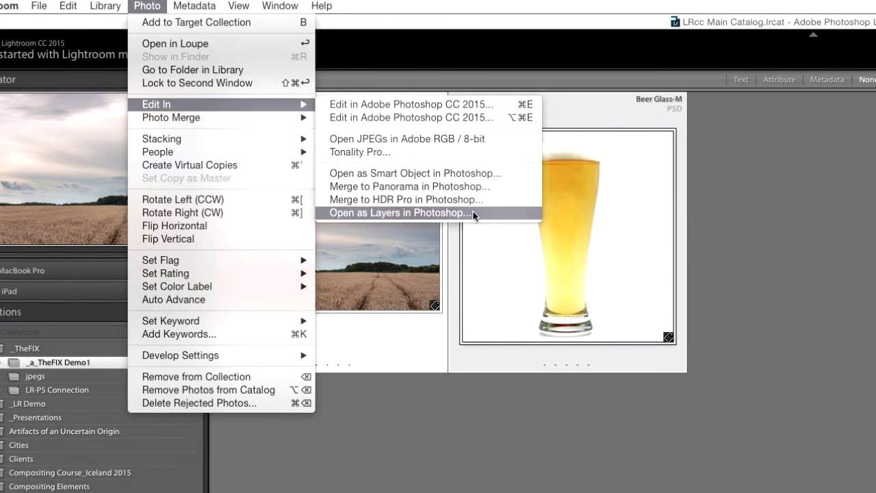
{"action": "left_click", "coordinate": [507, 216]}
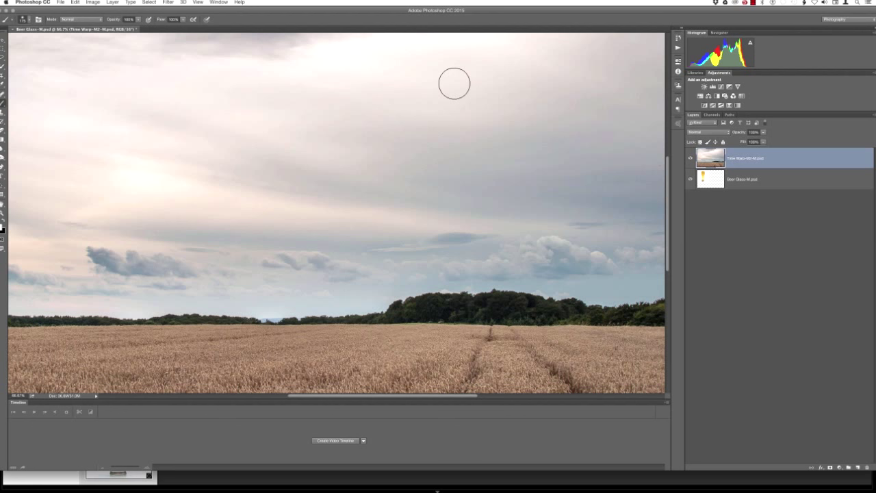
- Move the Beer Glass layer above the Time Warp layer and reposition the glass over the dark trees on the horizon
{"action": "left_click", "coordinate": [795, 185]}
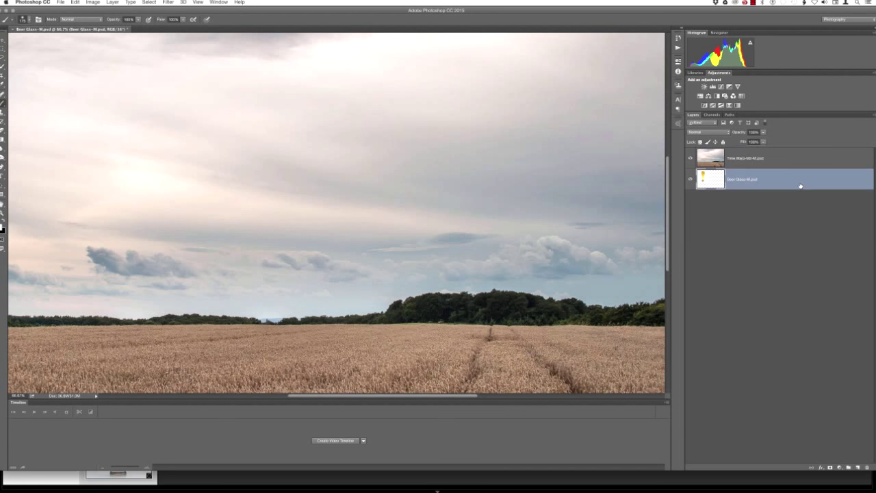
{"action": "left_click_drag", "start_coordinate": [795, 178], "coordinate": [802, 153]}
{"action": "key", "text": "v"}
{"action": "mouse_move", "coordinate": [209, 186]}
{"action": "left_mouse_down"}
{"action": "mouse_move", "coordinate": [386, 285]}
{"action": "mouse_move", "coordinate": [565, 249]}
{"action": "mouse_move", "coordinate": [554, 265]}
{"action": "left_mouse_up"}
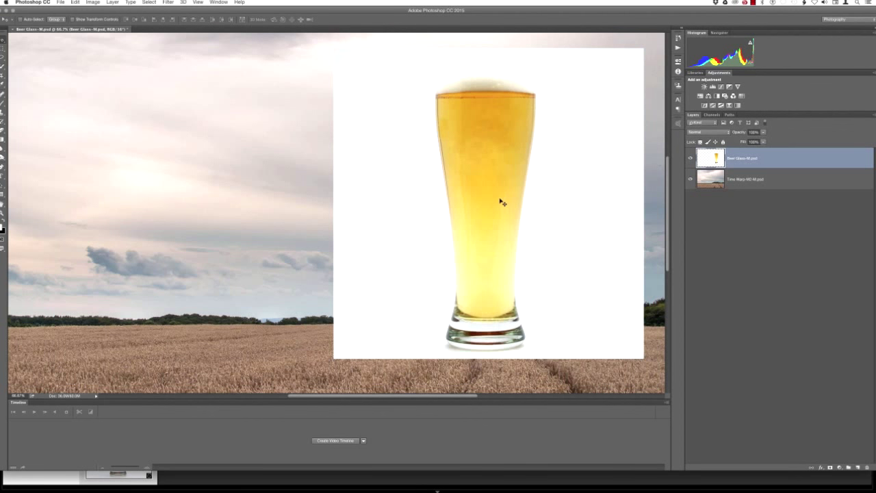
- Select the whole beer glass, including its foam and base, with Quick Selection and turn the selection into a layer mask
{"action": "key", "text": "w"}
{"action": "mouse_move", "coordinate": [525, 86]}
{"action": "left_mouse_down"}
{"action": "mouse_move", "coordinate": [493, 108]}
{"action": "mouse_move", "coordinate": [490, 95]}
{"action": "mouse_move", "coordinate": [489, 198]}
{"action": "left_mouse_up"}
{"action": "mouse_move", "coordinate": [497, 308]}
{"action": "left_mouse_down"}
{"action": "mouse_move", "coordinate": [479, 325]}
{"action": "mouse_move", "coordinate": [456, 329]}
{"action": "left_mouse_up"}
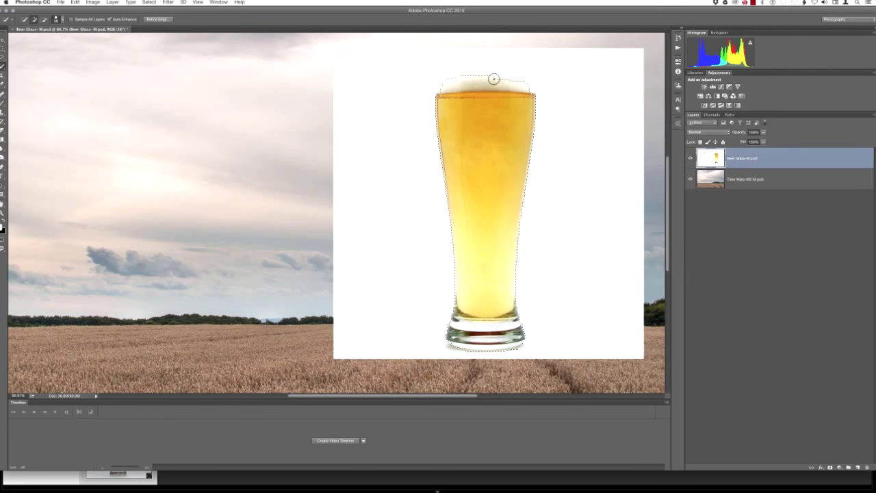
{"action": "mouse_move", "coordinate": [525, 78]}
{"action": "left_mouse_down"}
{"action": "mouse_move", "coordinate": [458, 72]}
{"action": "mouse_move", "coordinate": [440, 78]}
{"action": "mouse_move", "coordinate": [440, 88]}
{"action": "mouse_move", "coordinate": [442, 80]}
{"action": "left_mouse_up"}
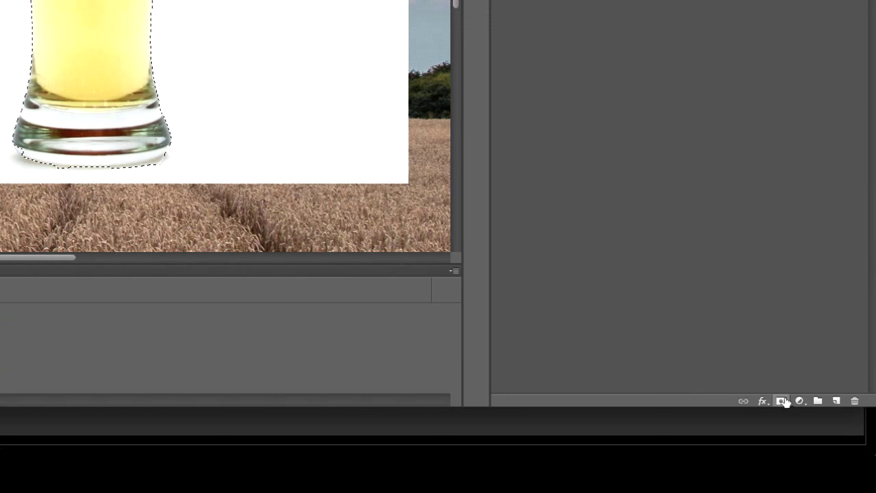
{"action": "left_click", "coordinate": [781, 402]}
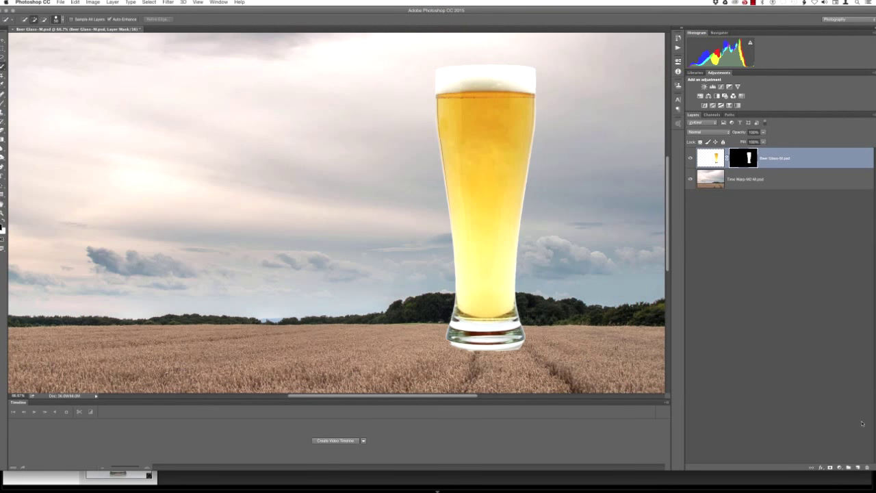
- Hide the Beer Glass layer and select the dark trees along the horizon on the Time Warp layer with Quick Selection
{"action": "mouse_move", "coordinate": [866, 367]}
{"action": "left_click", "coordinate": [690, 158]}
{"action": "left_click", "coordinate": [714, 188]}
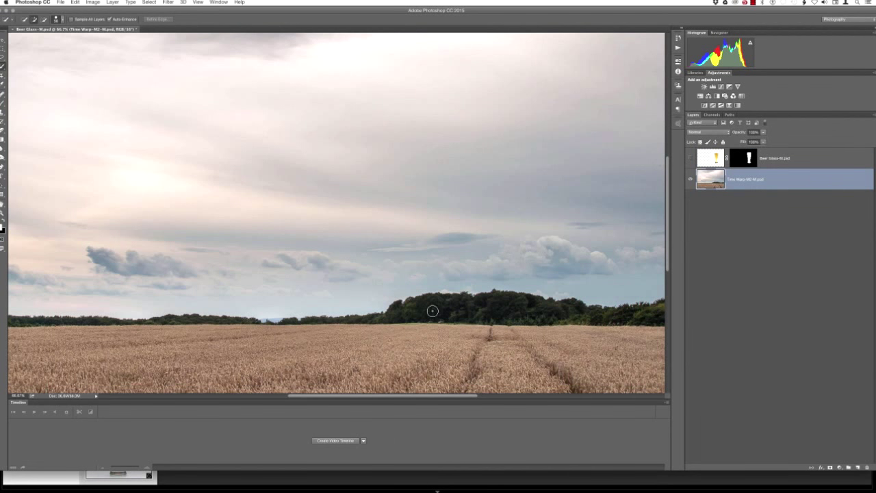
{"action": "mouse_move", "coordinate": [411, 308]}
{"action": "left_mouse_down"}
{"action": "mouse_move", "coordinate": [486, 310]}
{"action": "mouse_move", "coordinate": [443, 318]}
{"action": "left_mouse_up"}
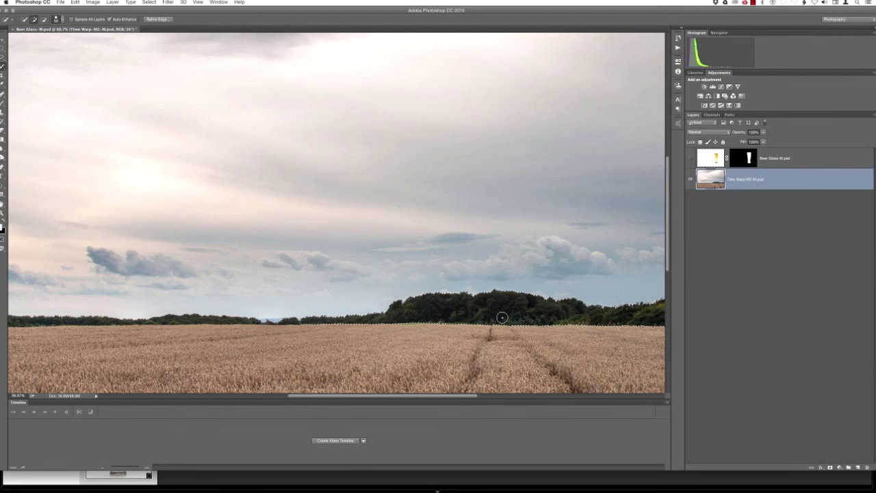
- Show the glass again, fill the tree selection with black on its layer mask, deselect, and paint out the glass's remaining base
{"action": "left_click", "coordinate": [690, 158]}
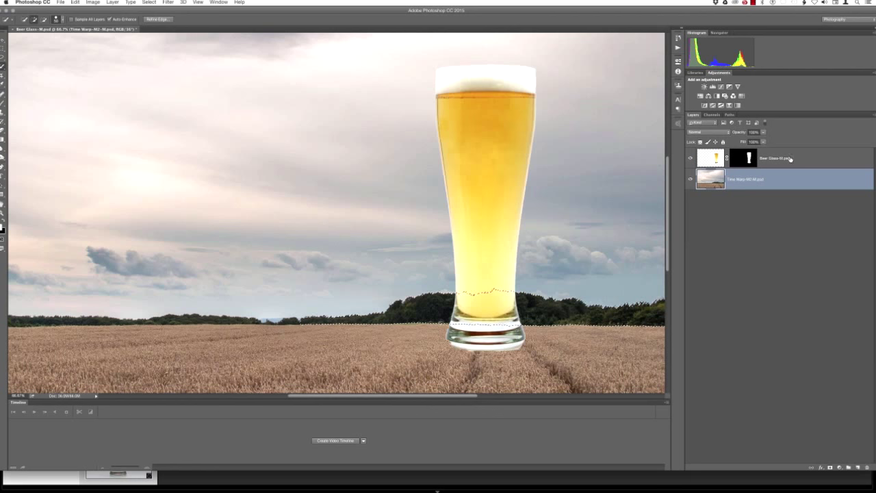
{"action": "left_click", "coordinate": [799, 154]}
{"action": "left_click", "coordinate": [751, 159]}
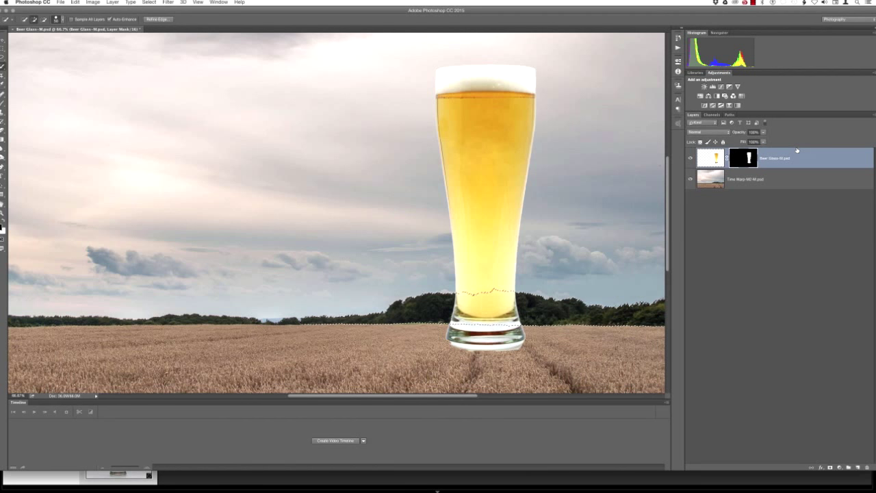
{"action": "key", "text": "alt+BackSpace"}
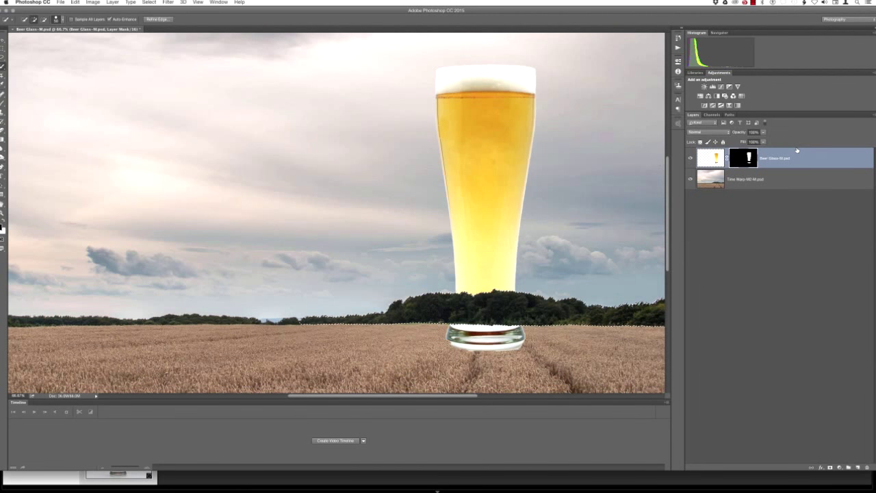
{"action": "key", "text": "super+d"}
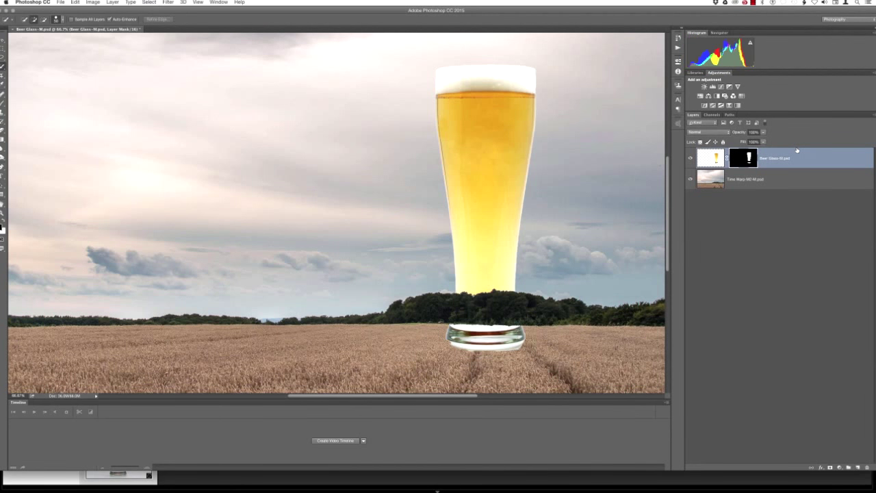
{"action": "key", "text": "b"}
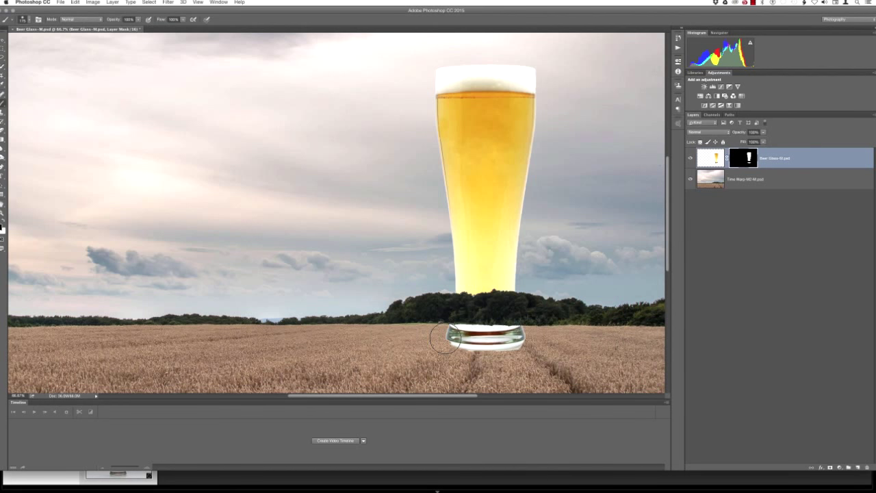
{"action": "mouse_move", "coordinate": [452, 335]}
{"action": "left_mouse_down"}
{"action": "mouse_move", "coordinate": [534, 336]}
{"action": "mouse_move", "coordinate": [446, 333]}
{"action": "left_mouse_up"}
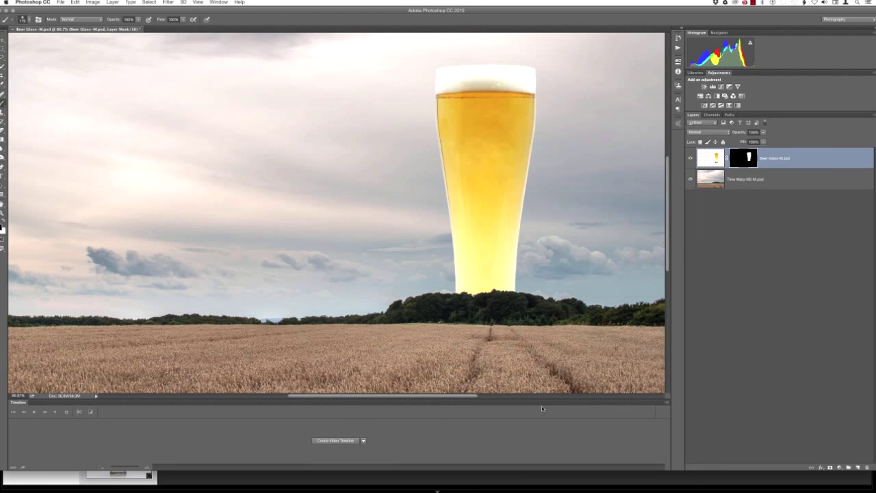
- Close the Beer Glass-M.psd composite without saving and switch back to Lightroom
{"action": "key", "text": "super+w"}
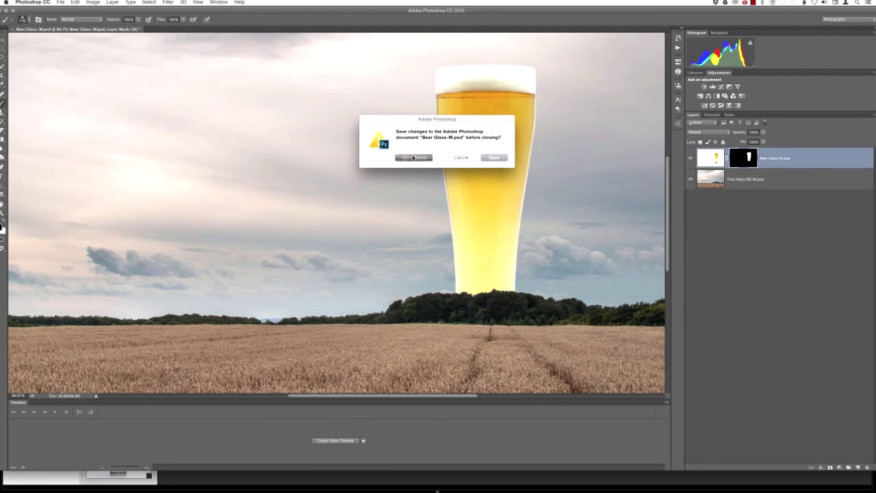
{"action": "left_click", "coordinate": [414, 158]}
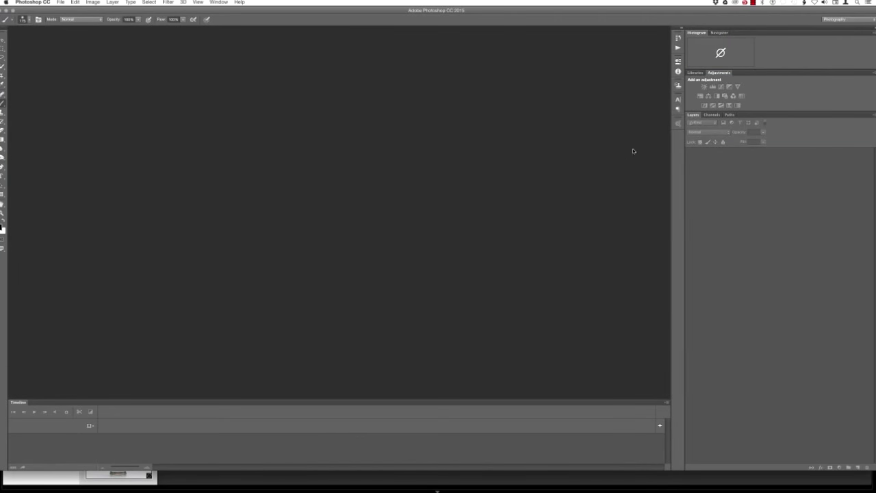
{"action": "key", "text": "super+Tab"}
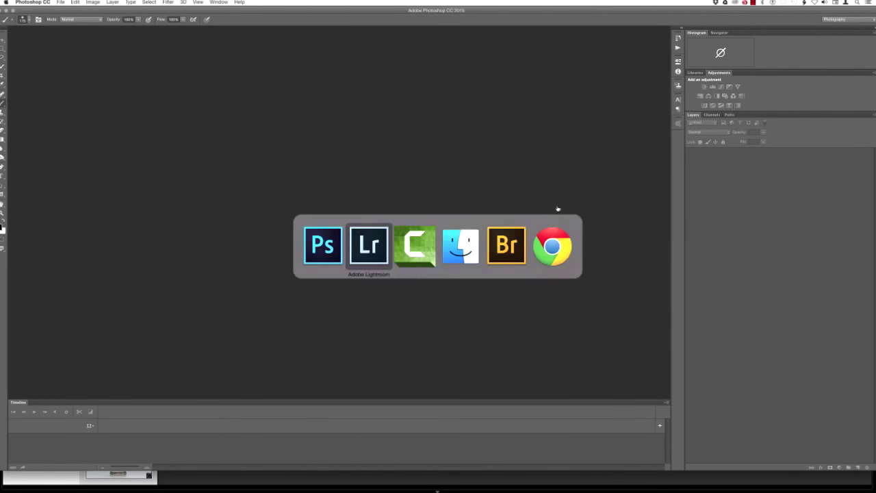
{"action": "left_click", "coordinate": [366, 251]}
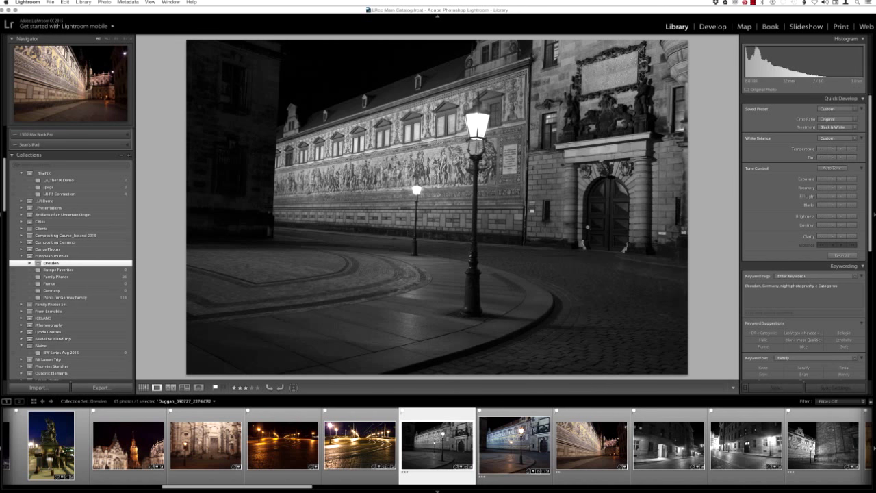
- Compare the black-and-white street lamp photo's before and after versions side by side in Develop, temporarily hiding the side panels
{"action": "key", "text": "d"}
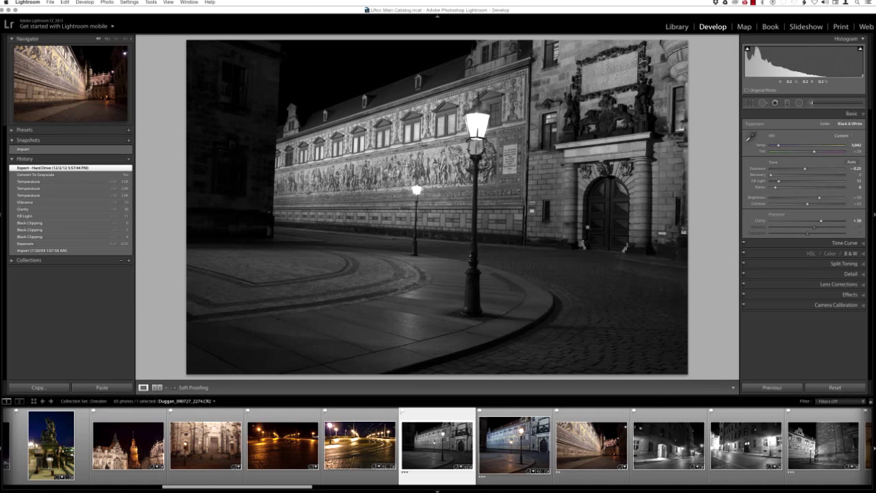
{"action": "key", "text": "y"}
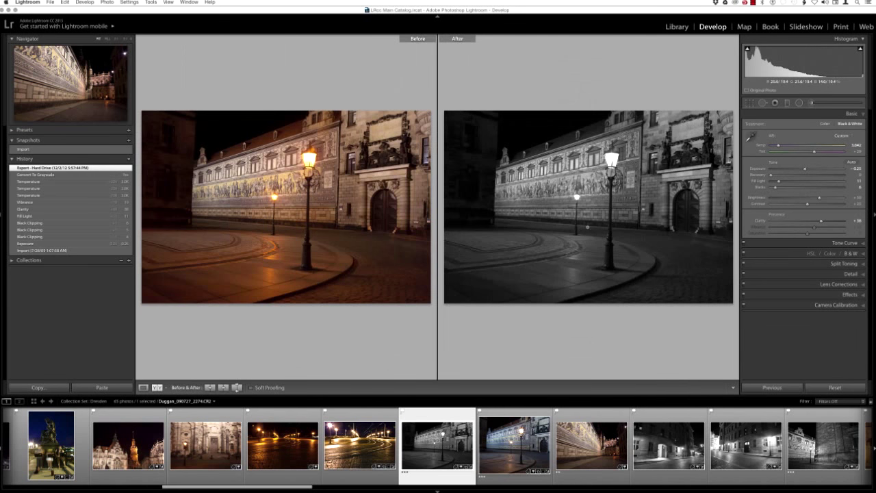
{"action": "key", "text": "Tab"}
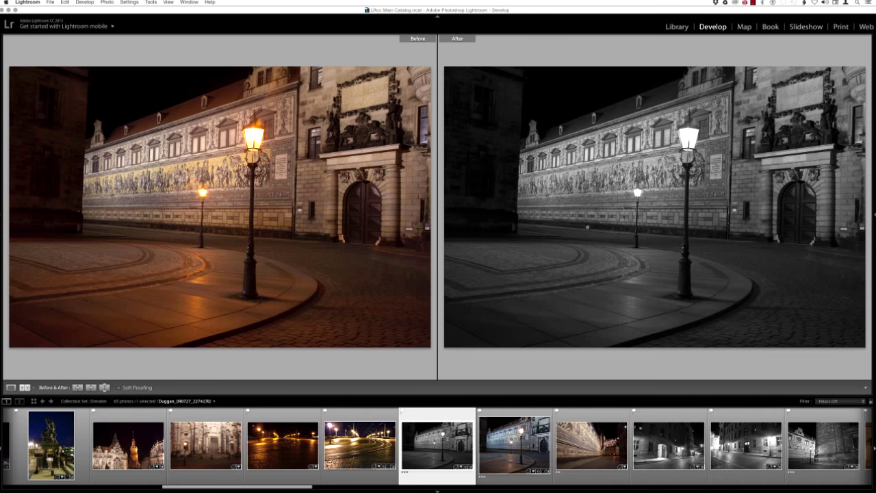
{"action": "key", "text": "y"}
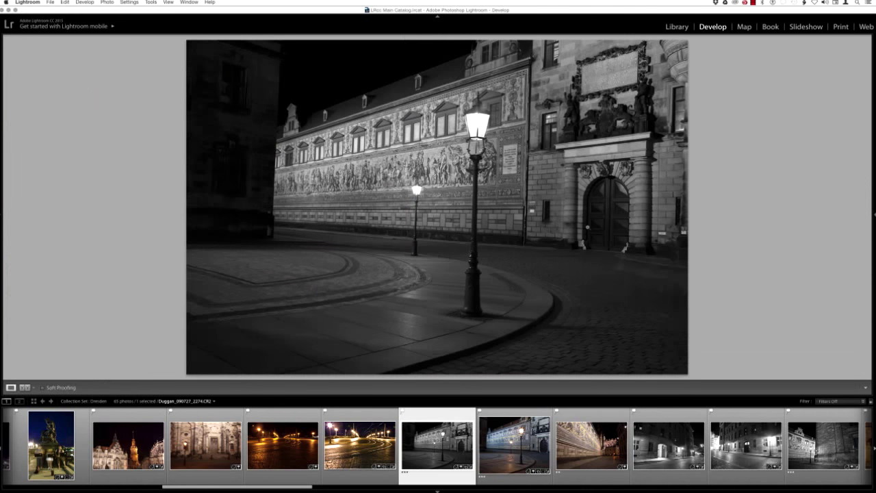
{"action": "key", "text": "Tab"}
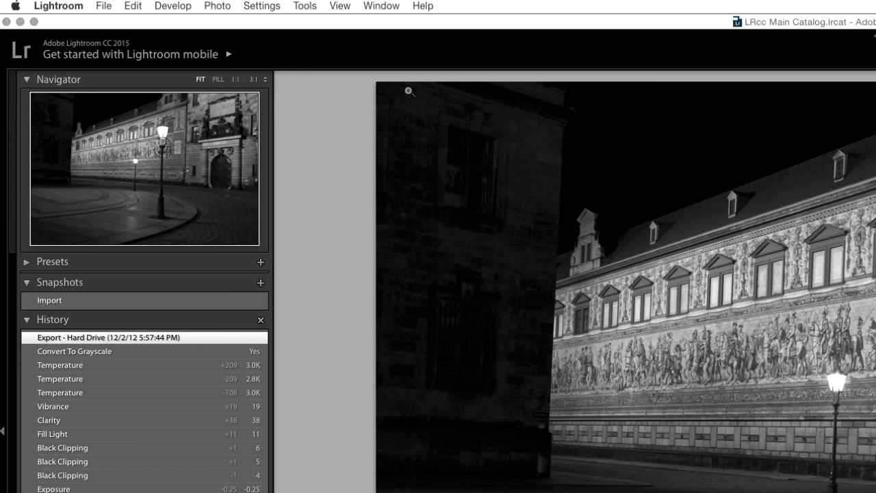
- Update the street lamp photo to the current process version (2012)
{"action": "left_click", "coordinate": [273, 8]}
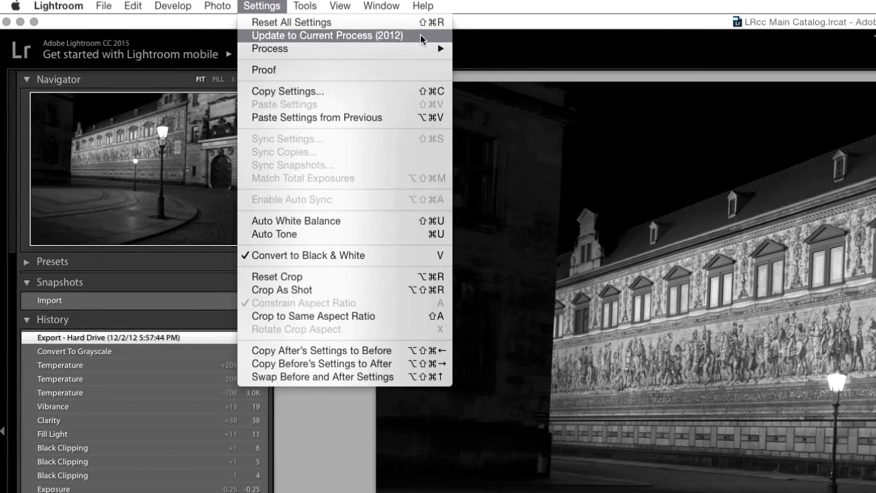
{"action": "left_click", "coordinate": [412, 36]}
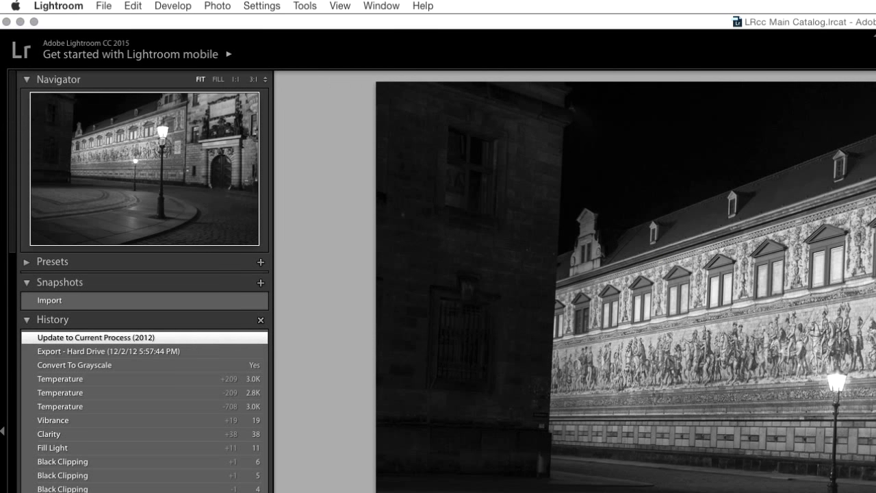
- Open the street lamp photo as a Smart Object in Photoshop and bring up its raw settings in Camera Raw
{"action": "left_click", "coordinate": [230, 6]}
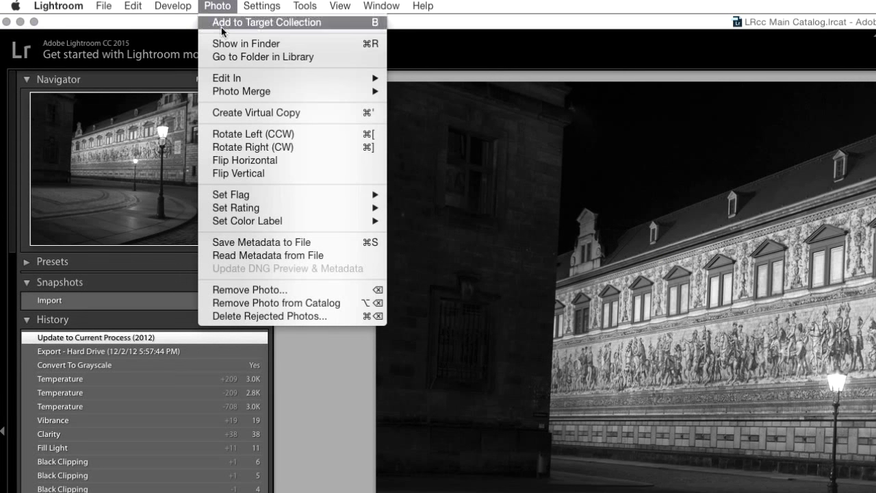
{"action": "mouse_move", "coordinate": [235, 81]}
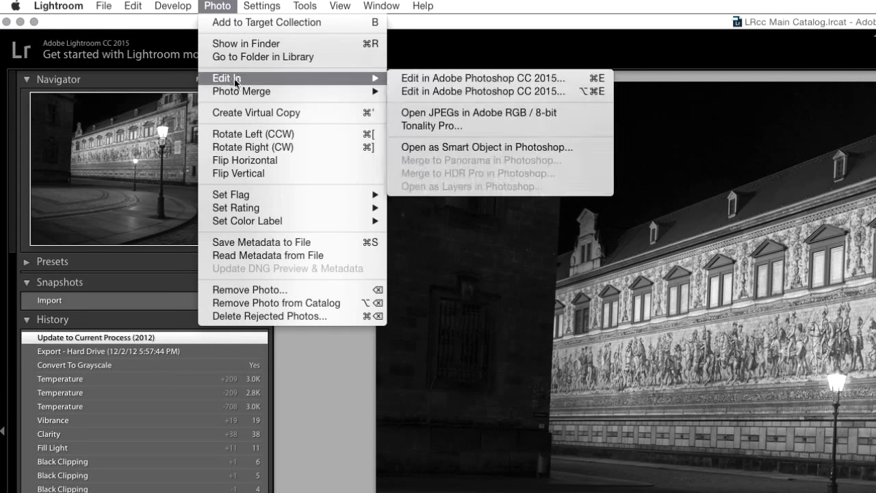
{"action": "left_click", "coordinate": [588, 150]}
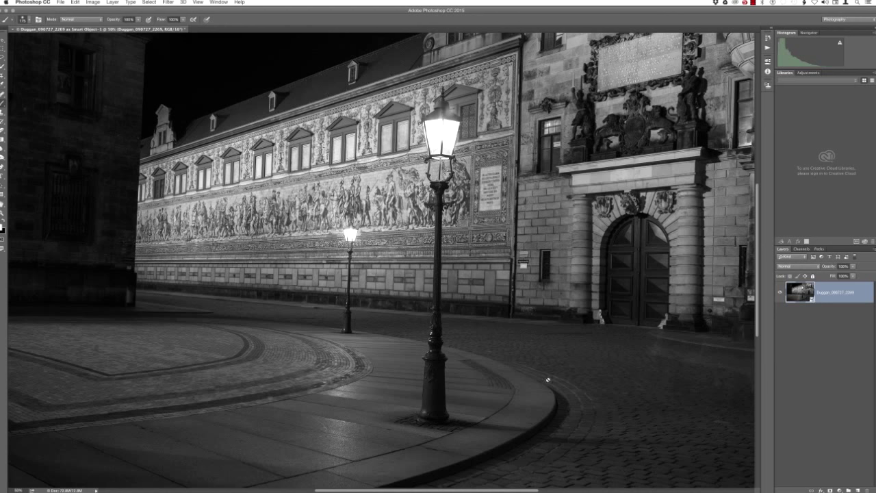
{"action": "double_click", "coordinate": [803, 294]}
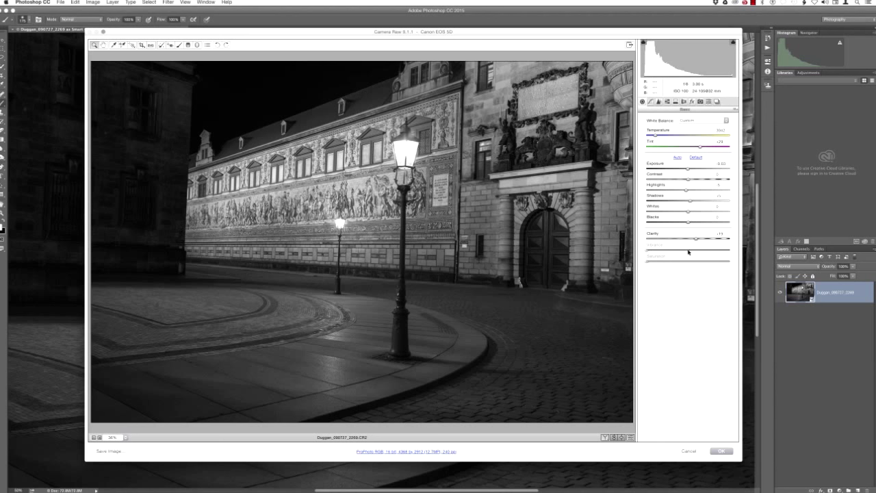
- Review the grayscale mix and tone curve settings, and raise the photo's Shadows in the basic adjustments
{"action": "left_click", "coordinate": [668, 102]}
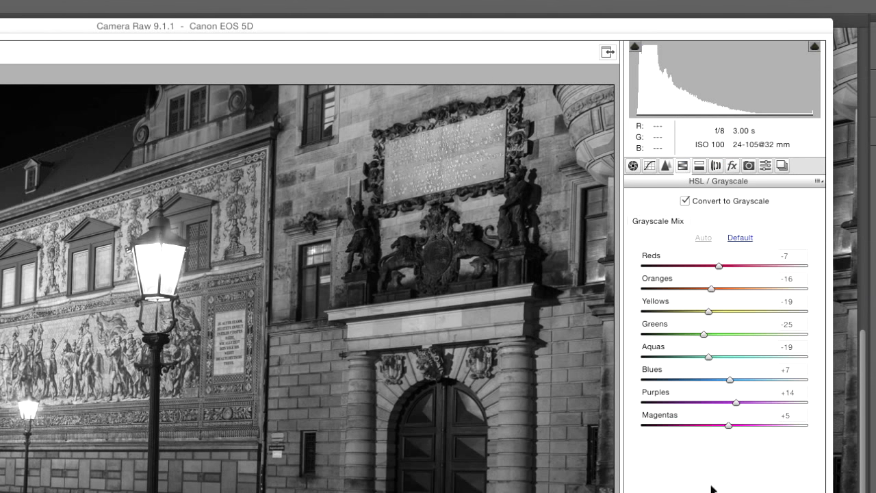
{"action": "left_click", "coordinate": [649, 167]}
{"action": "left_click", "coordinate": [634, 166]}
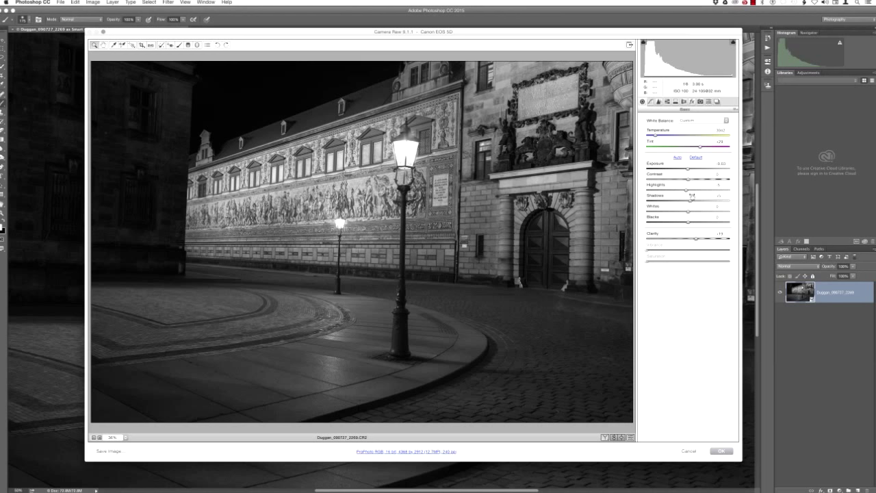
{"action": "left_click_drag", "start_coordinate": [697, 202], "coordinate": [710, 201]}
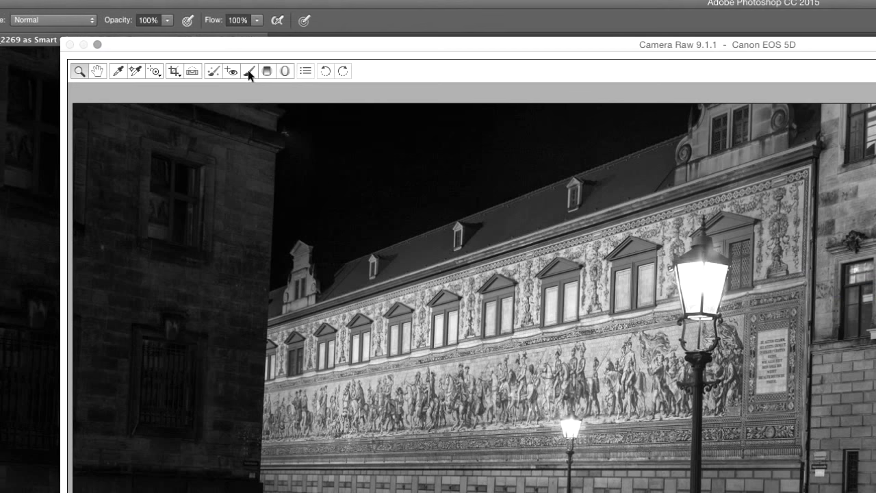
- Set up the Adjustment Brush with size 10, exposure +0.60 and shadows +8
{"action": "left_click", "coordinate": [180, 44]}
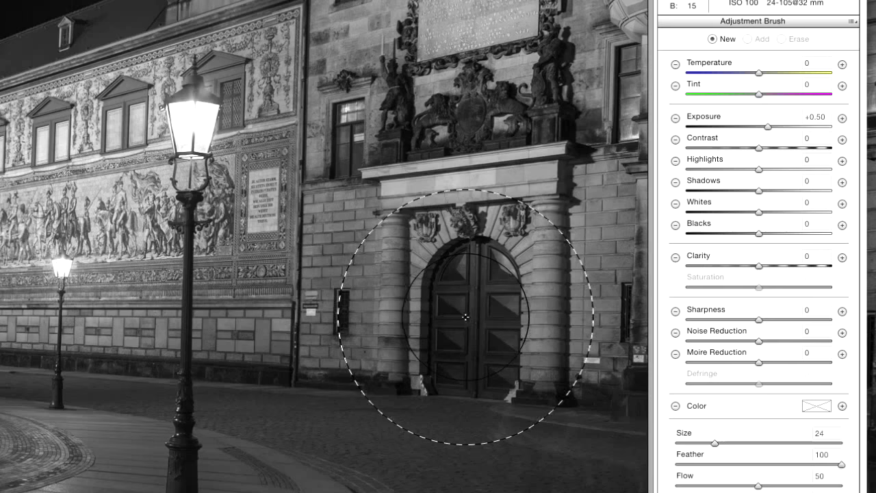
{"action": "key", "text": "bracketleft"}
{"action": "key", "text": "bracketleft"}
{"action": "key", "text": "bracketleft"}
{"action": "key", "text": "bracketleft"}
{"action": "key", "text": "bracketleft"}
{"action": "key", "text": "bracketleft"}
{"action": "key", "text": "bracketleft"}
{"action": "key", "text": "bracketleft"}
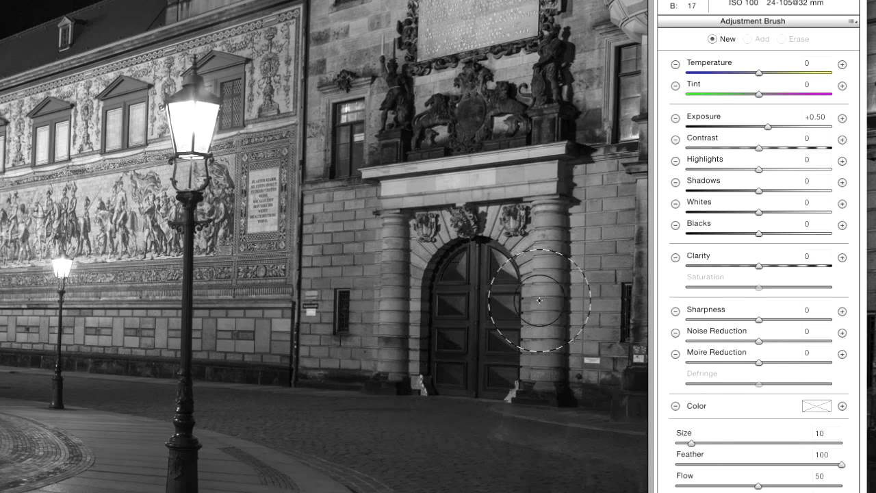
{"action": "left_click", "coordinate": [771, 126]}
{"action": "left_click_drag", "start_coordinate": [756, 194], "coordinate": [765, 194]}
- Paint the brightening adjustment over the arched door, the pavement in front of it and the sculptures above the doorway
{"action": "mouse_move", "coordinate": [469, 316]}
{"action": "left_mouse_down"}
{"action": "mouse_move", "coordinate": [457, 347]}
{"action": "mouse_move", "coordinate": [449, 311]}
{"action": "mouse_move", "coordinate": [462, 282]}
{"action": "mouse_move", "coordinate": [443, 328]}
{"action": "mouse_move", "coordinate": [445, 374]}
{"action": "mouse_move", "coordinate": [448, 292]}
{"action": "mouse_move", "coordinate": [440, 395]}
{"action": "mouse_move", "coordinate": [503, 391]}
{"action": "left_mouse_up"}
{"action": "mouse_move", "coordinate": [544, 451]}
{"action": "left_mouse_down"}
{"action": "mouse_move", "coordinate": [454, 260]}
{"action": "mouse_move", "coordinate": [438, 342]}
{"action": "mouse_move", "coordinate": [525, 407]}
{"action": "mouse_move", "coordinate": [604, 394]}
{"action": "mouse_move", "coordinate": [558, 405]}
{"action": "left_mouse_up"}
{"action": "mouse_move", "coordinate": [468, 121]}
{"action": "left_mouse_down"}
{"action": "mouse_move", "coordinate": [554, 100]}
{"action": "mouse_move", "coordinate": [558, 69]}
{"action": "left_mouse_up"}
{"action": "mouse_move", "coordinate": [460, 130]}
{"action": "left_mouse_down"}
{"action": "mouse_move", "coordinate": [376, 117]}
{"action": "mouse_move", "coordinate": [383, 91]}
{"action": "mouse_move", "coordinate": [384, 116]}
{"action": "left_mouse_up"}
{"action": "left_click_drag", "start_coordinate": [438, 109], "coordinate": [407, 98]}
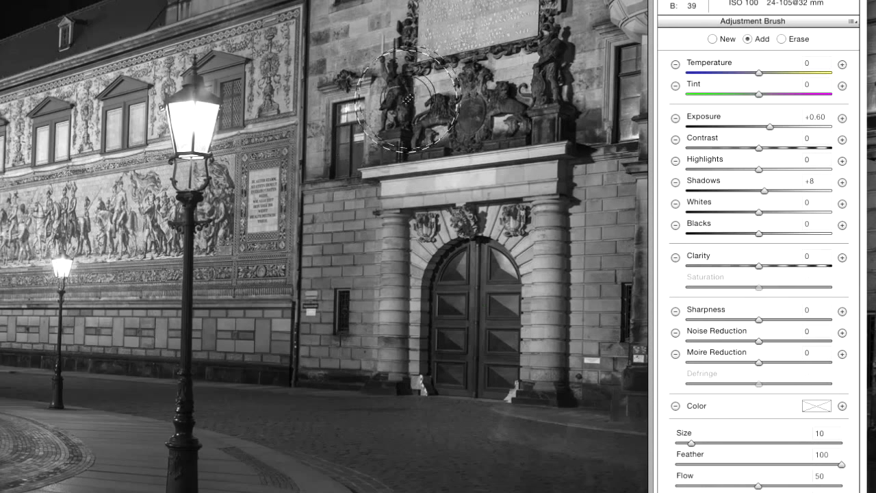
{"action": "mouse_move", "coordinate": [534, 89]}
{"action": "left_mouse_down"}
{"action": "mouse_move", "coordinate": [554, 75]}
{"action": "mouse_move", "coordinate": [561, 171]}
{"action": "left_mouse_up"}
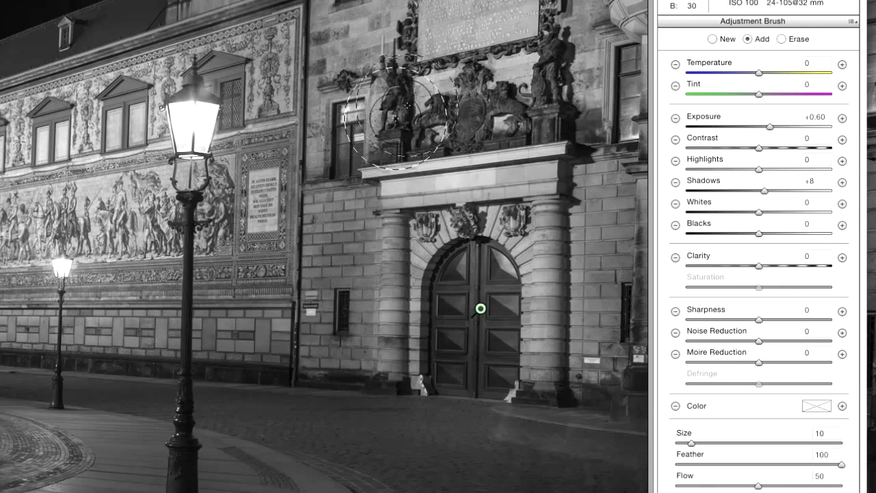
{"action": "left_click_drag", "start_coordinate": [570, 106], "coordinate": [504, 166]}
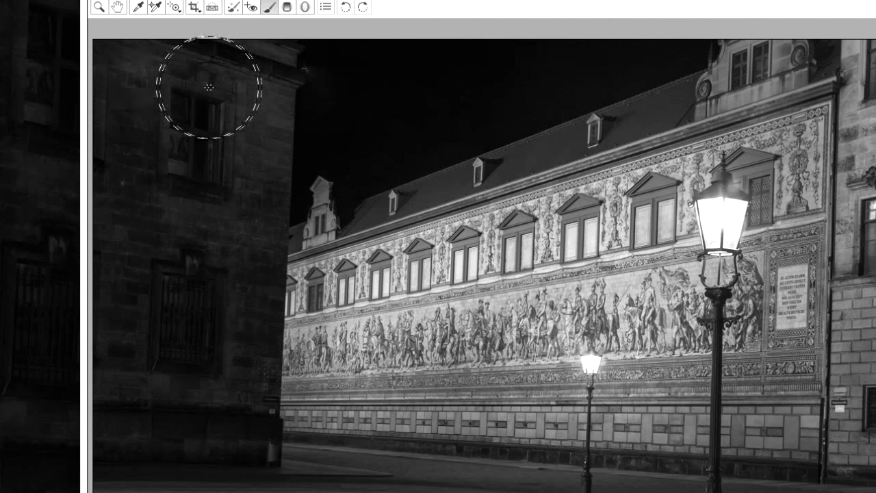
- Brush the same adjustment over the windows and wall of the dark building, and apply the raw edits to the Smart Object
{"action": "left_click_drag", "start_coordinate": [195, 149], "coordinate": [179, 165]}
{"action": "mouse_move", "coordinate": [225, 358]}
{"action": "left_mouse_down"}
{"action": "mouse_move", "coordinate": [233, 418]}
{"action": "mouse_move", "coordinate": [211, 310]}
{"action": "mouse_move", "coordinate": [206, 218]}
{"action": "mouse_move", "coordinate": [188, 315]}
{"action": "mouse_move", "coordinate": [143, 301]}
{"action": "mouse_move", "coordinate": [142, 142]}
{"action": "mouse_move", "coordinate": [139, 415]}
{"action": "mouse_move", "coordinate": [181, 452]}
{"action": "mouse_move", "coordinate": [239, 451]}
{"action": "mouse_move", "coordinate": [173, 450]}
{"action": "mouse_move", "coordinate": [220, 455]}
{"action": "mouse_move", "coordinate": [235, 84]}
{"action": "mouse_move", "coordinate": [171, 59]}
{"action": "mouse_move", "coordinate": [220, 109]}
{"action": "mouse_move", "coordinate": [204, 358]}
{"action": "mouse_move", "coordinate": [172, 454]}
{"action": "mouse_move", "coordinate": [187, 179]}
{"action": "mouse_move", "coordinate": [215, 219]}
{"action": "mouse_move", "coordinate": [179, 376]}
{"action": "mouse_move", "coordinate": [183, 100]}
{"action": "mouse_move", "coordinate": [187, 332]}
{"action": "mouse_move", "coordinate": [169, 451]}
{"action": "mouse_move", "coordinate": [233, 452]}
{"action": "left_mouse_up"}
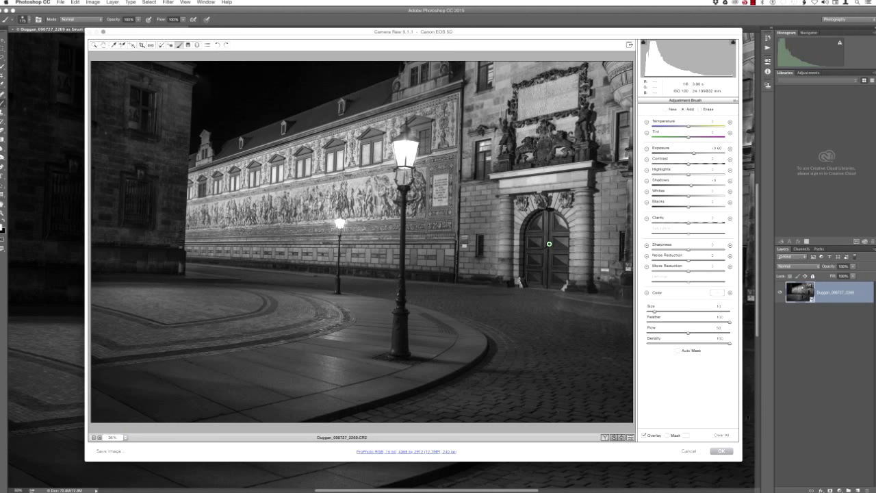
{"action": "left_click", "coordinate": [721, 451]}
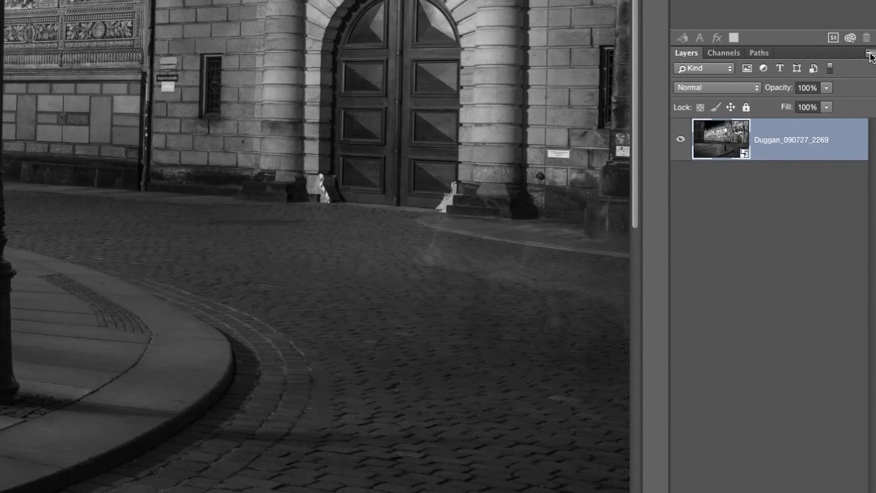
- Duplicate the Smart Object layer within the same document using the default copy name
{"action": "left_click", "coordinate": [871, 53]}
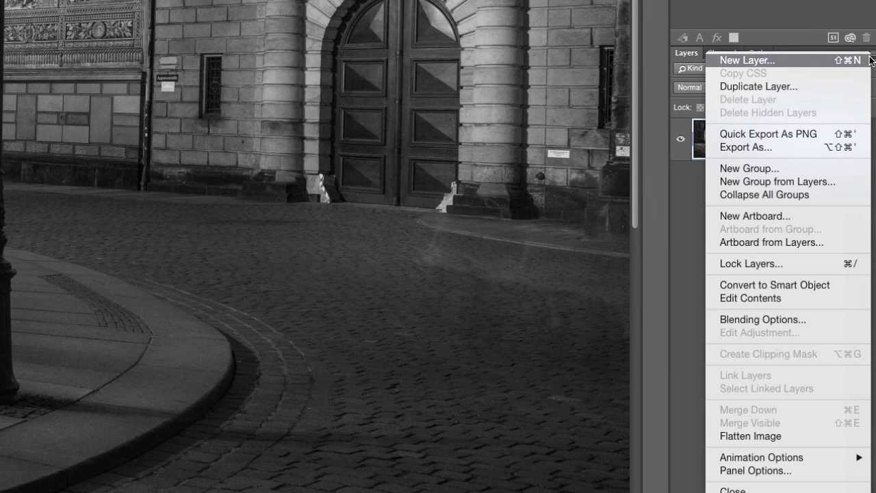
{"action": "left_click", "coordinate": [787, 85]}
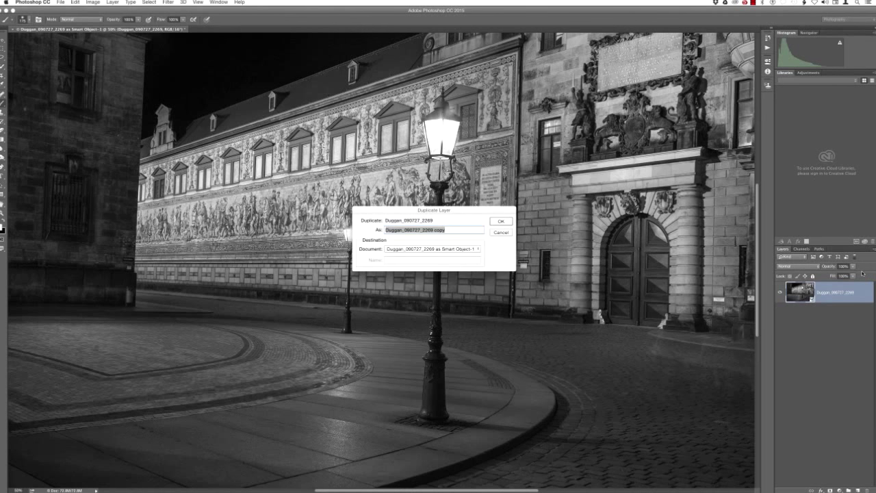
{"action": "key", "text": "Return"}
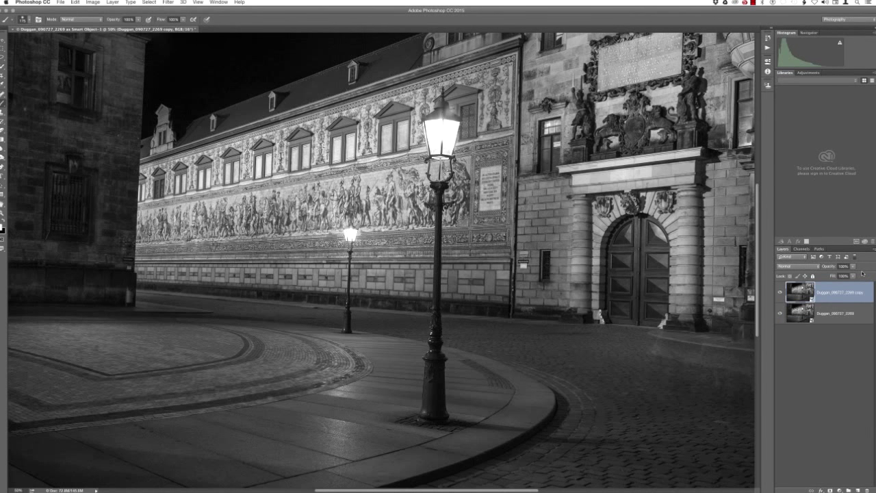
- In the duplicate layer's raw settings, turn off the grayscale conversion, warm the color temperature and apply the edits
{"action": "double_click", "coordinate": [801, 295]}
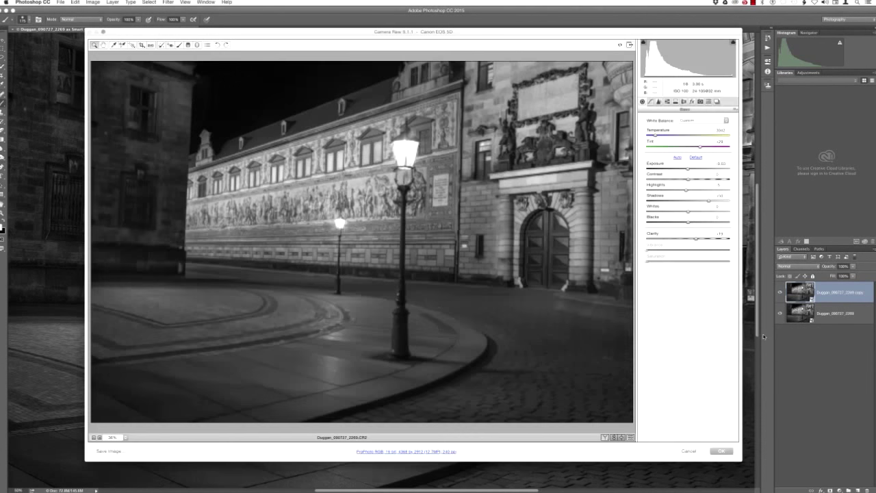
{"action": "left_click", "coordinate": [667, 102]}
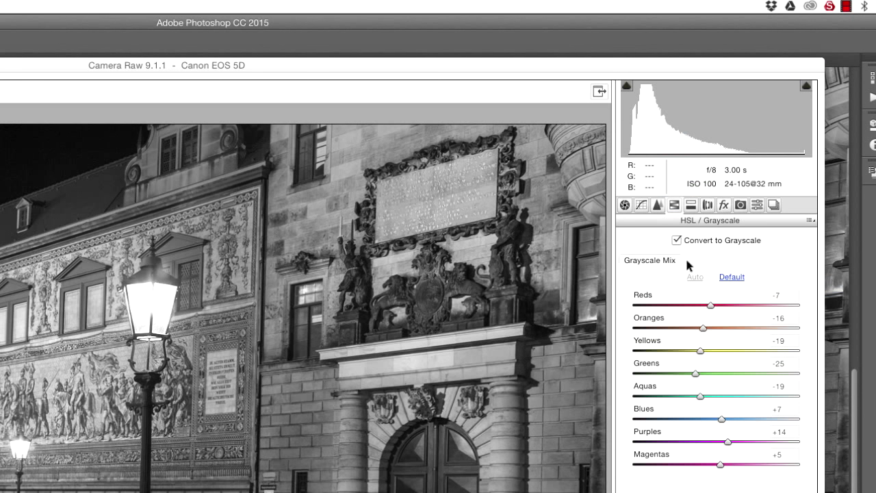
{"action": "left_click", "coordinate": [676, 240]}
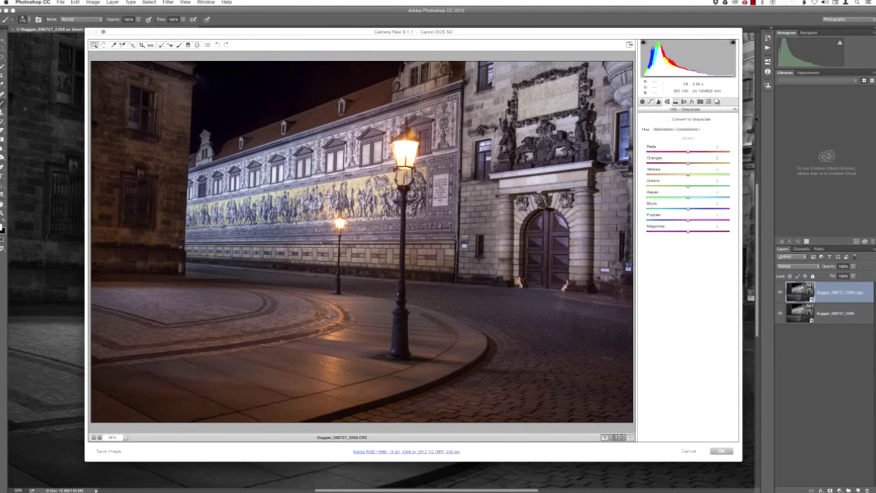
{"action": "left_click", "coordinate": [643, 101]}
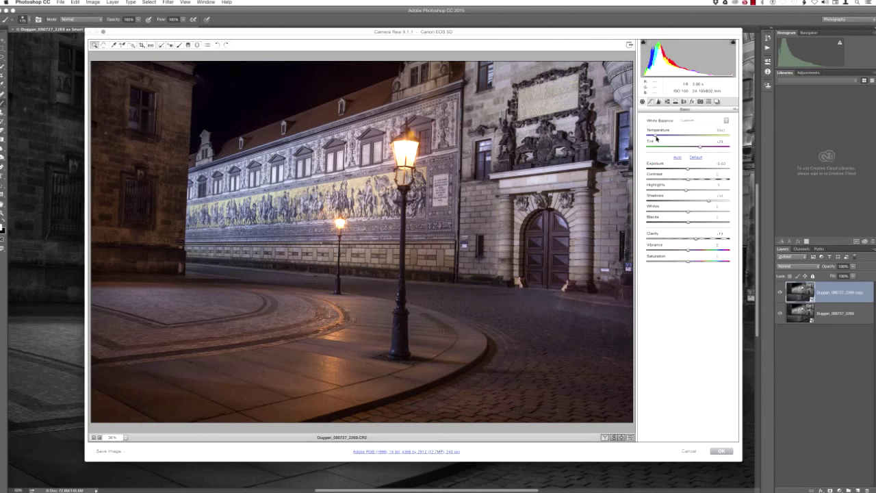
{"action": "left_click_drag", "start_coordinate": [658, 137], "coordinate": [666, 137]}
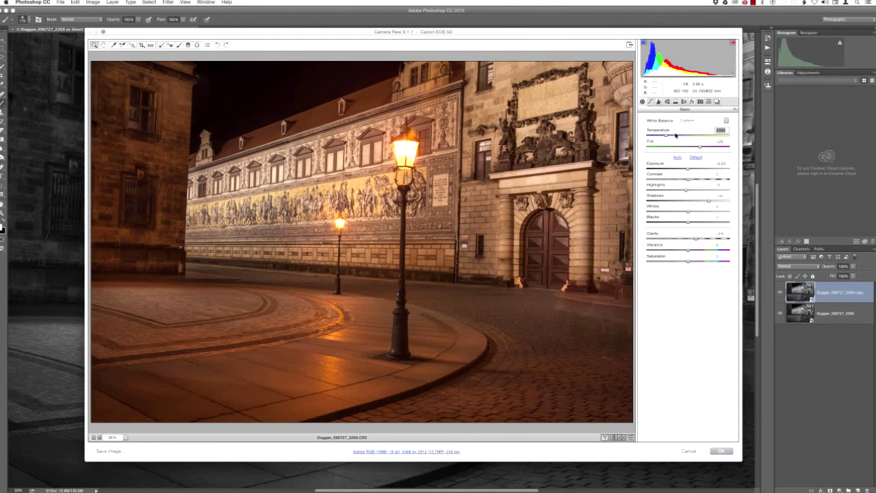
{"action": "left_click", "coordinate": [721, 130]}
{"action": "left_click", "coordinate": [720, 451]}
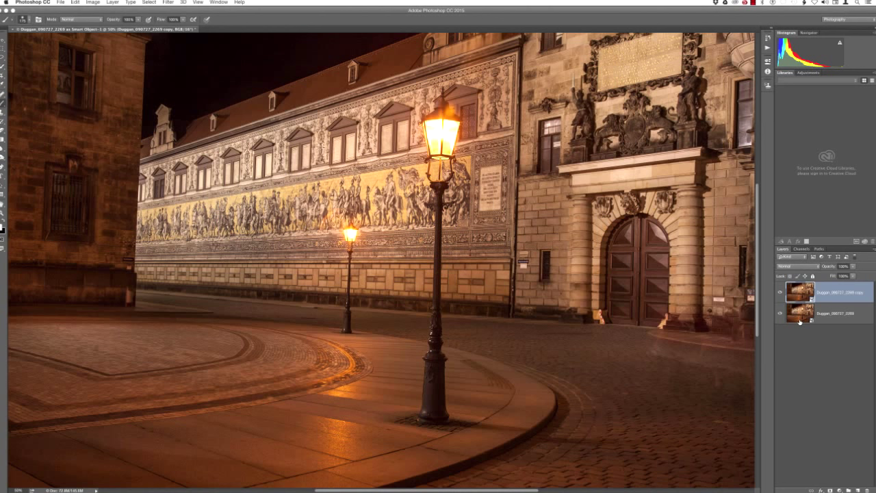
- Undo the color edit shared by both layers and delete the duplicate layer
{"action": "key", "text": "super+shift+u"}
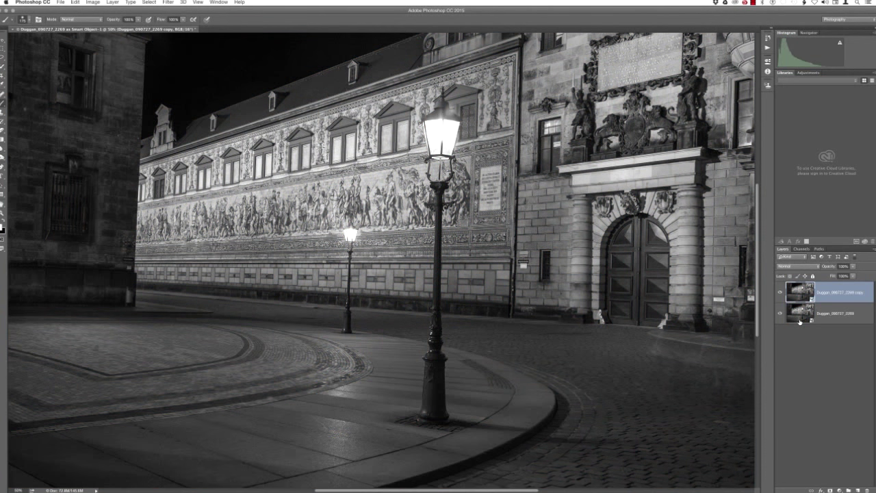
{"action": "left_click_drag", "start_coordinate": [842, 302], "coordinate": [859, 490]}
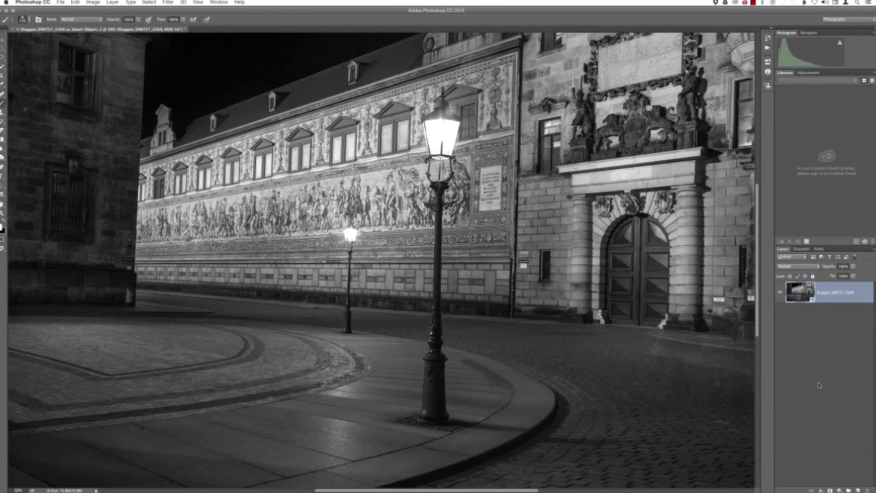
- Create an independent copy of the street lamp layer with New Smart Object via Copy
{"action": "left_click", "coordinate": [113, 3]}
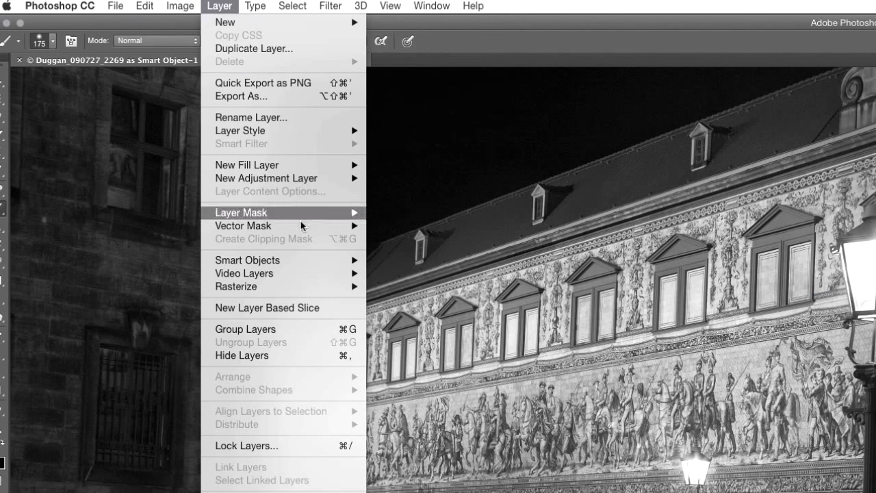
{"action": "mouse_move", "coordinate": [157, 131]}
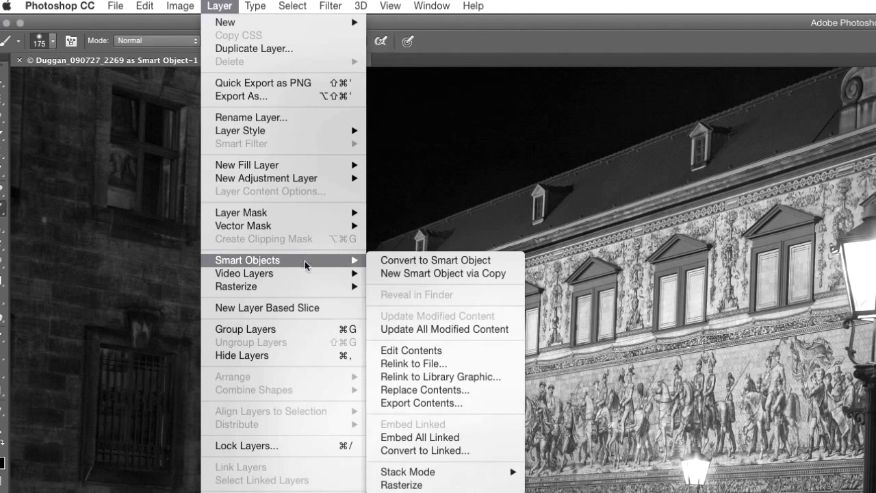
{"action": "left_click", "coordinate": [516, 277]}
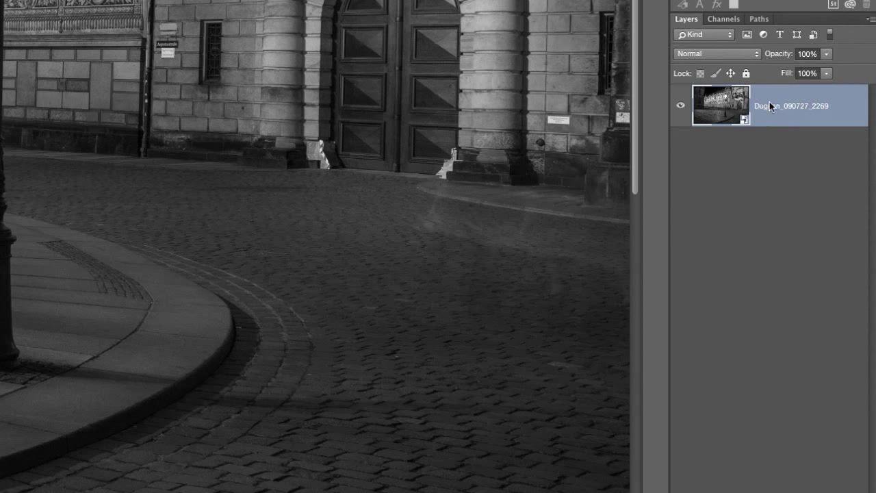
{"action": "right_click", "coordinate": [772, 105]}
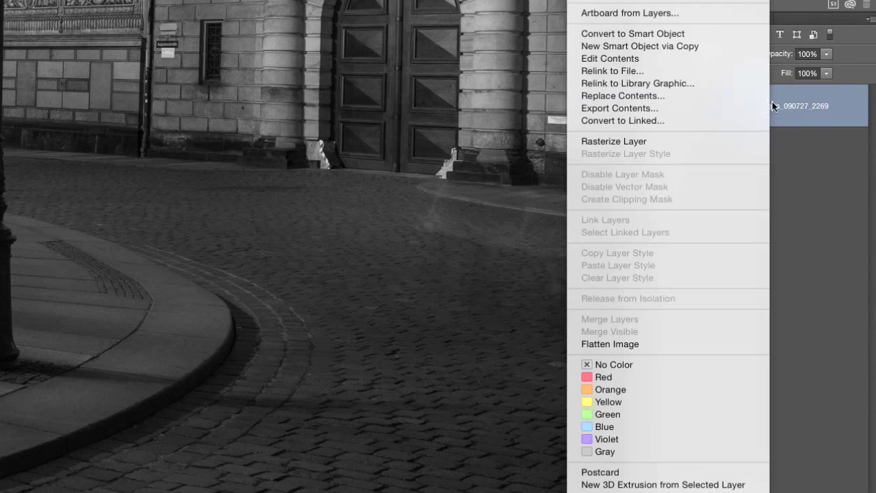
{"action": "left_click", "coordinate": [694, 47]}
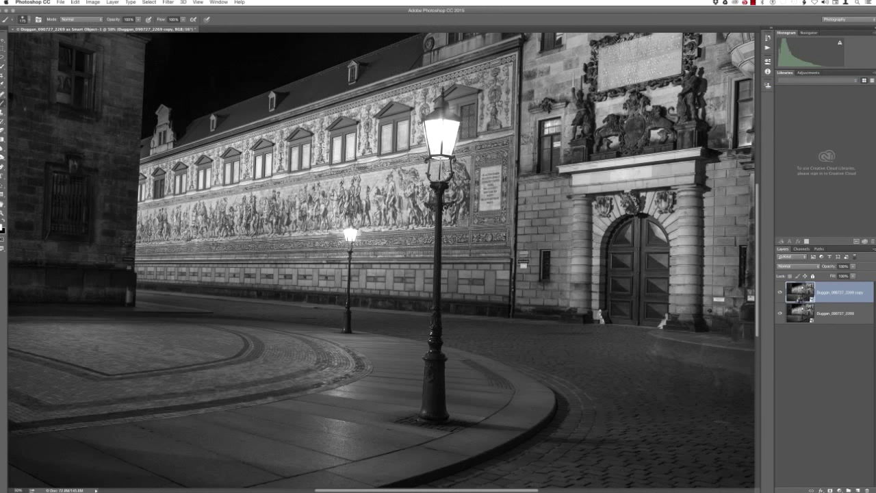
- In the copied Smart Object's raw settings, turn off the grayscale conversion, warm the color temperature and apply the edits
{"action": "double_click", "coordinate": [800, 293]}
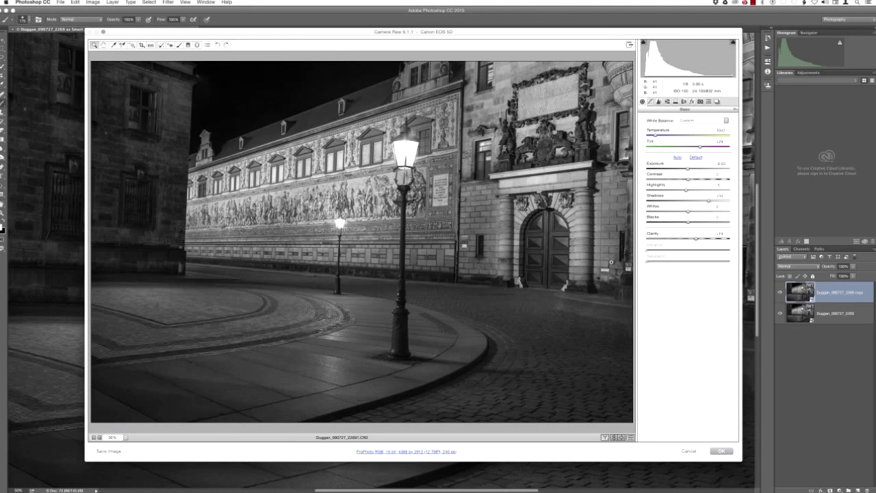
{"action": "left_click", "coordinate": [667, 101]}
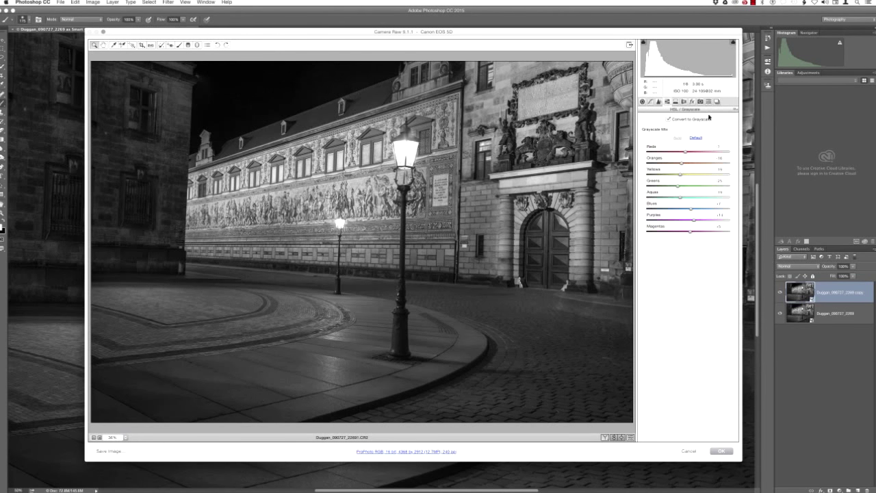
{"action": "left_click", "coordinate": [669, 120]}
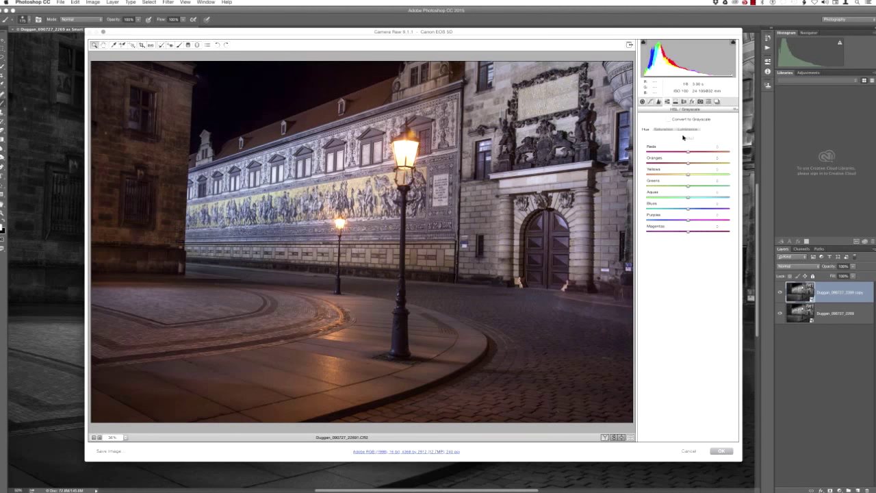
{"action": "left_click", "coordinate": [643, 102]}
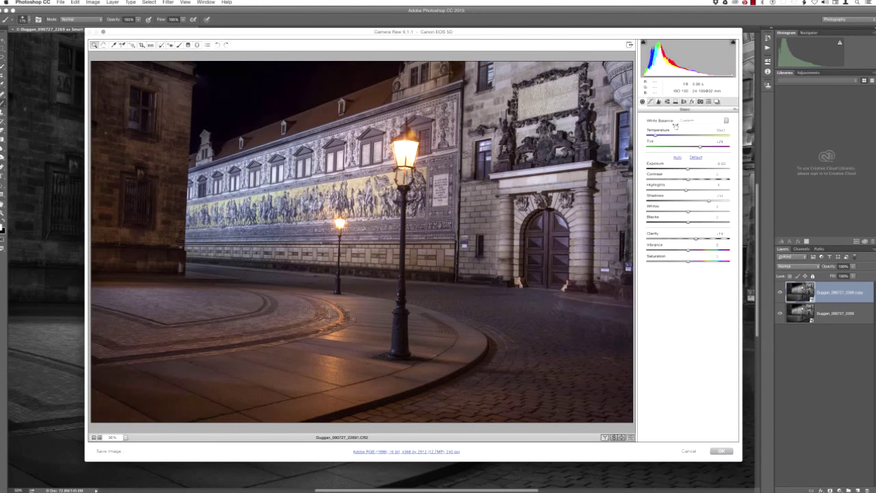
{"action": "left_click_drag", "start_coordinate": [656, 135], "coordinate": [670, 137]}
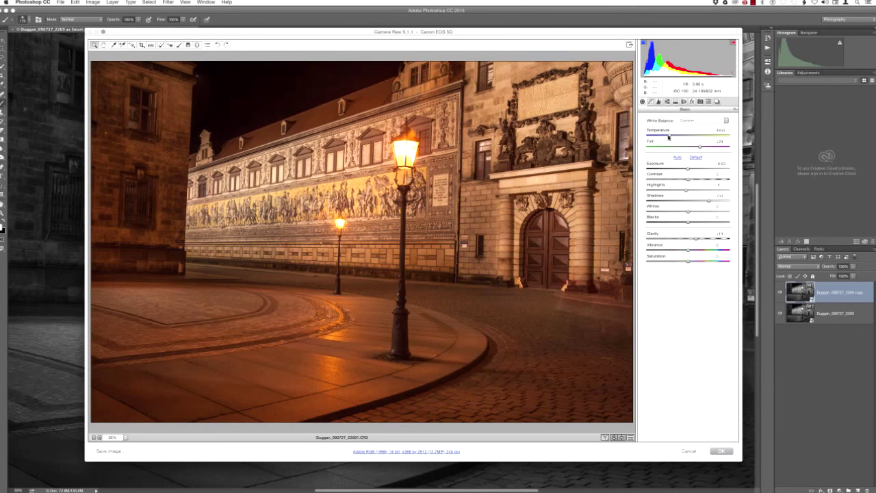
{"action": "left_click", "coordinate": [721, 130]}
{"action": "left_click", "coordinate": [727, 454]}
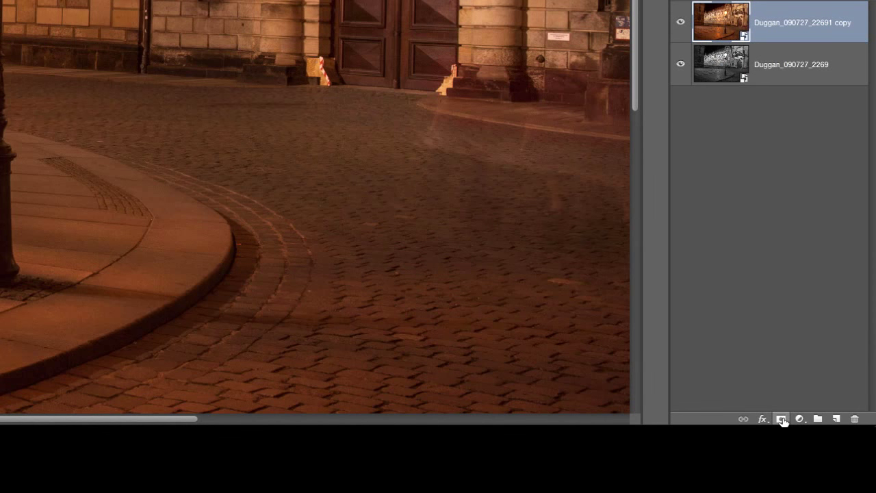
- Add a black layer mask to the color copy and paint the color back around the large street lamp
{"action": "left_click", "coordinate": [782, 421], "text": "alt"}
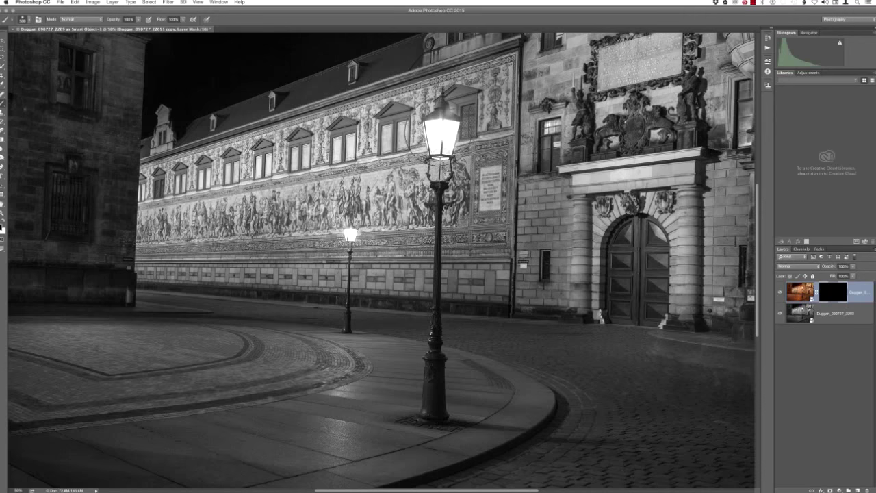
{"action": "left_click", "coordinate": [439, 138]}
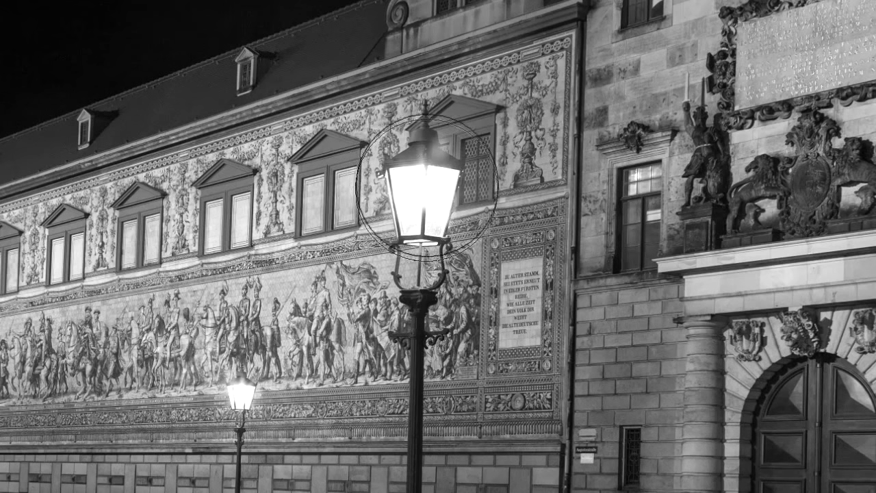
{"action": "left_click_drag", "start_coordinate": [421, 202], "coordinate": [421, 203]}
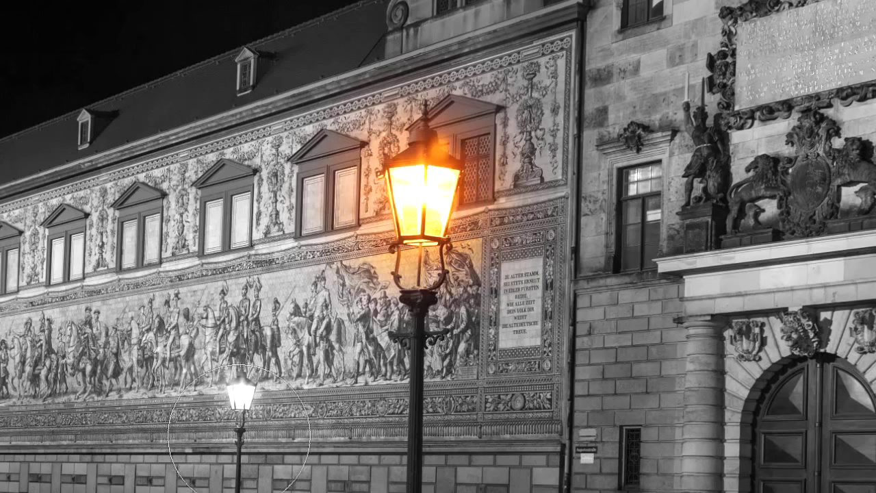
- Reduce the brush size and reveal the warm color around the smaller, distant street lamp
{"action": "key", "text": "bracketleft"}
{"action": "key", "text": "bracketleft"}
{"action": "key", "text": "bracketleft"}
{"action": "key", "text": "bracketleft"}
{"action": "key", "text": "bracketleft"}
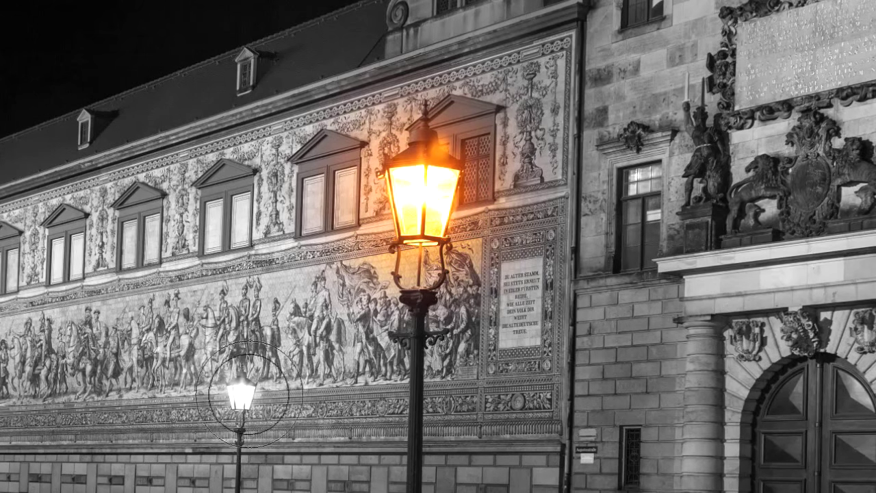
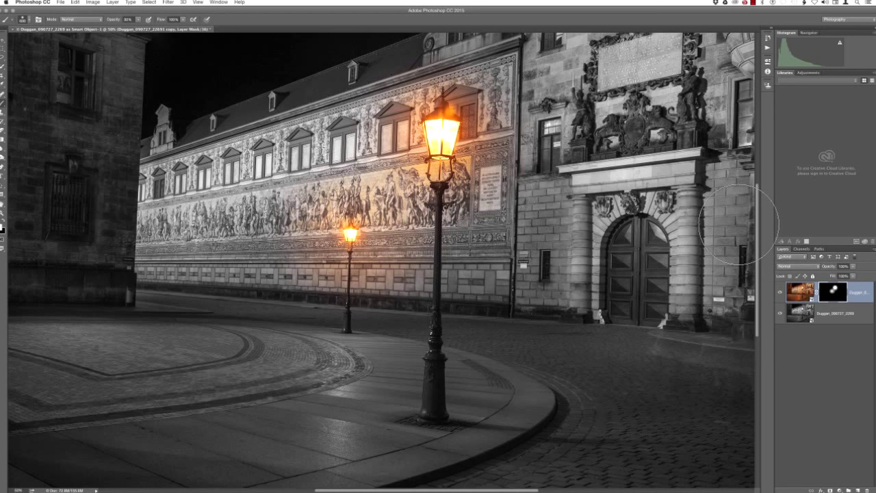
- Close the street lamp document, saving its changes, and switch to Lightroom
{"action": "key", "text": "super+w"}
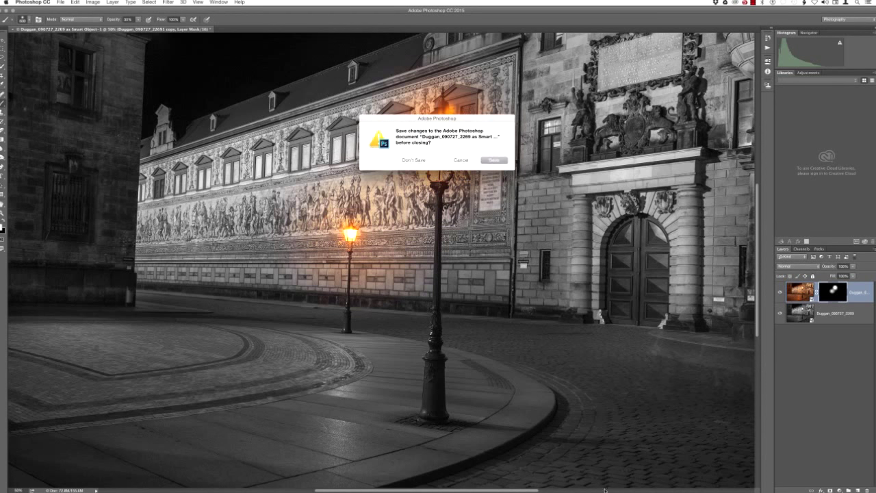
{"action": "left_click", "coordinate": [502, 160]}
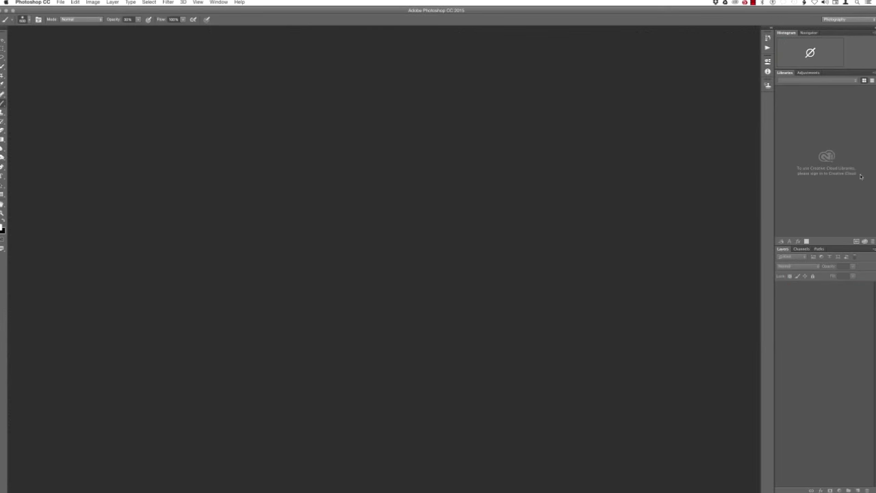
{"action": "key", "text": "super+Tab"}
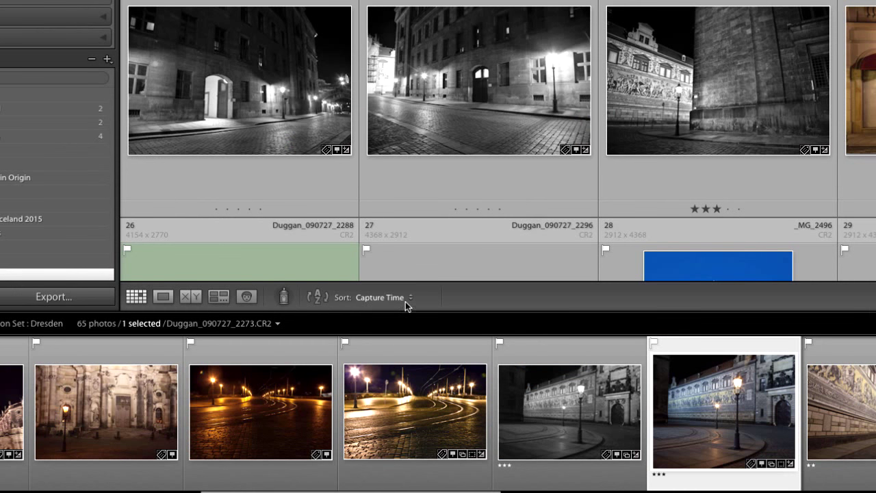
- Sort the Dresden collection set by File Name and look through its photos for the saved street lamp edit
{"action": "left_click", "coordinate": [410, 300]}
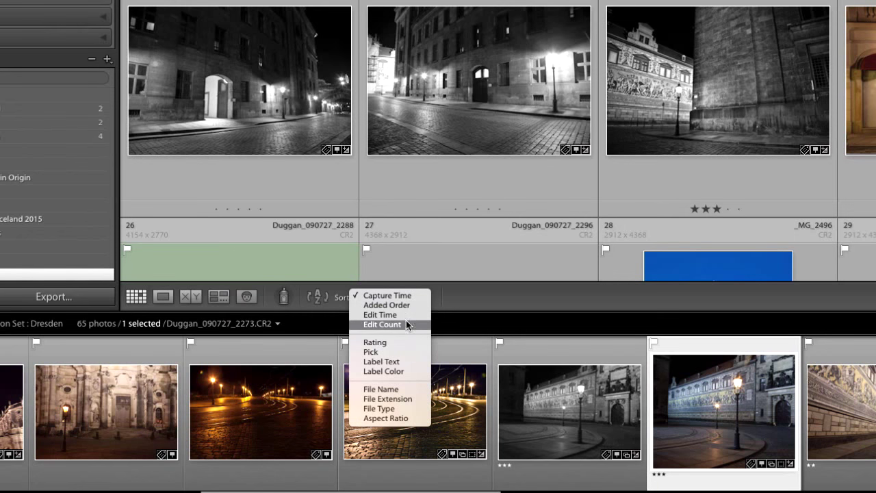
{"action": "left_click", "coordinate": [403, 392]}
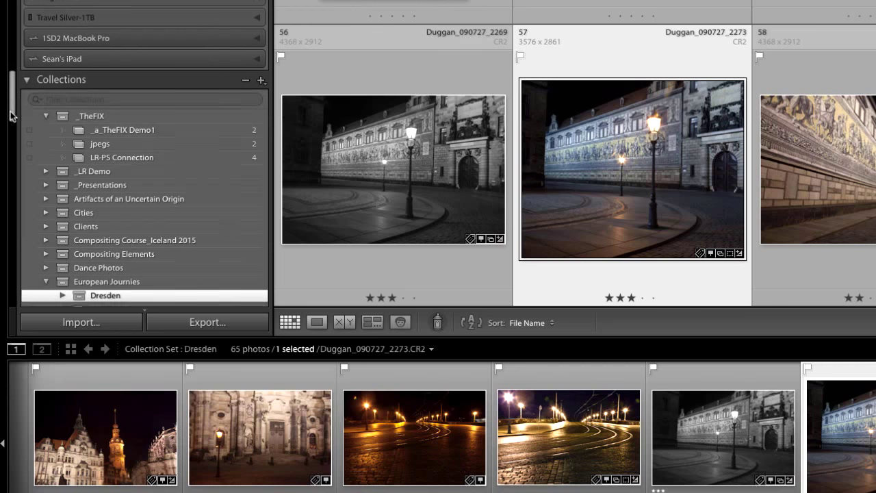
{"action": "scroll", "coordinate": [49, 288], "scroll_direction": "down", "scroll_amount": 5}
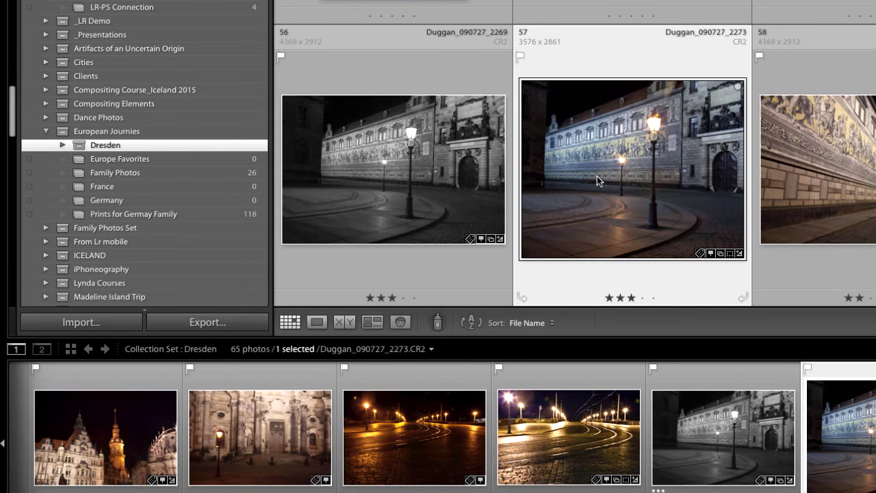
{"action": "mouse_move", "coordinate": [597, 176]}
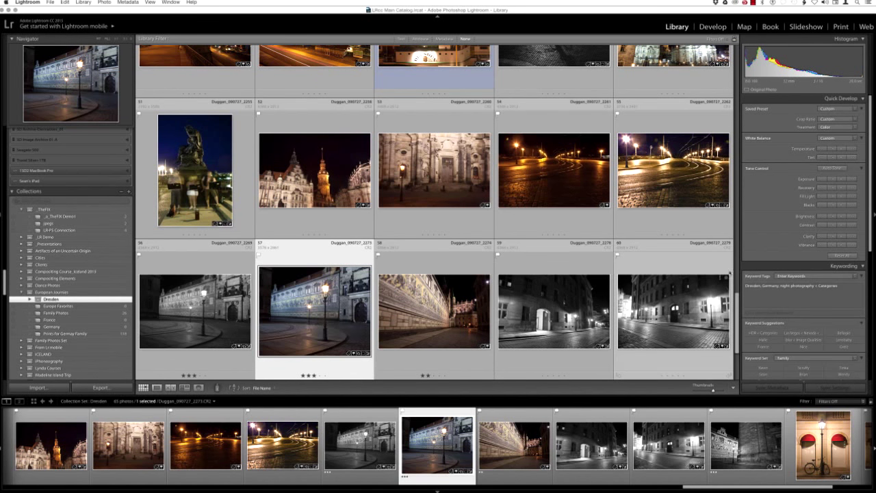
{"action": "scroll", "coordinate": [737, 332], "scroll_direction": "down", "scroll_amount": 2}
{"action": "scroll", "coordinate": [738, 332], "scroll_direction": "down", "scroll_amount": 4}
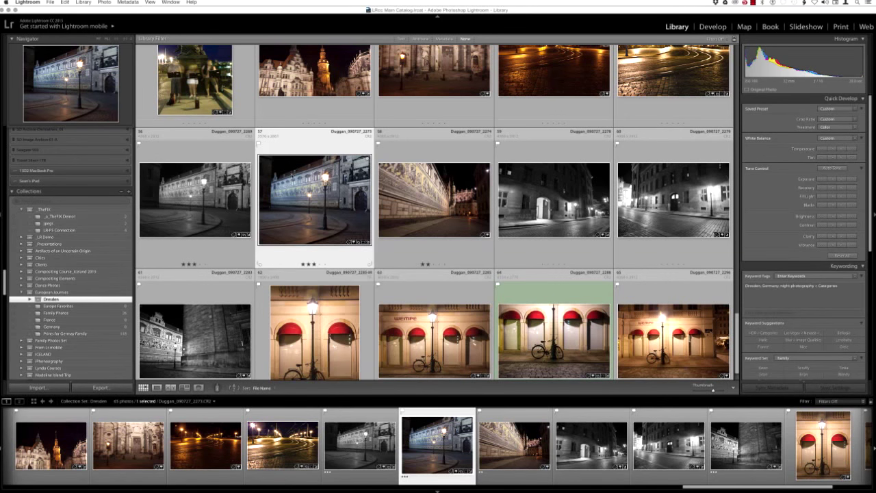
- Select the black-and-white raw photo Duggan_090727_2269 and go to its folder in the library
{"action": "right_click", "coordinate": [291, 173]}
{"action": "left_click", "coordinate": [261, 182]}
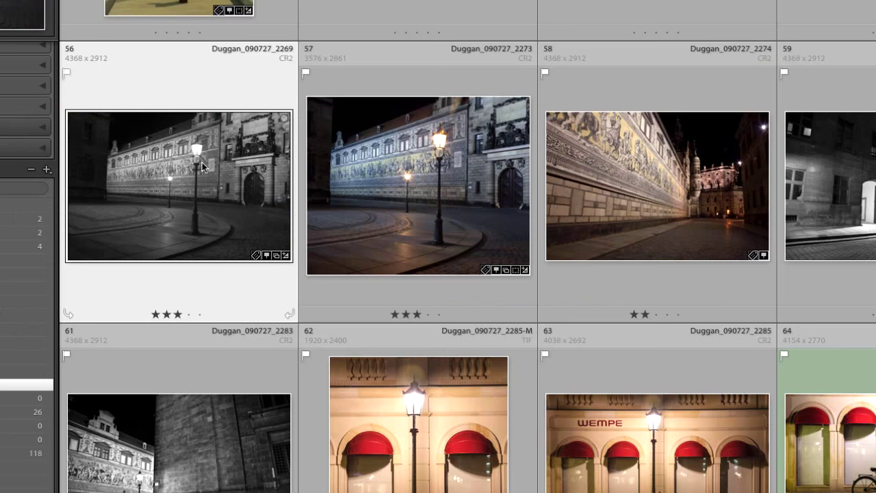
{"action": "right_click", "coordinate": [204, 187]}
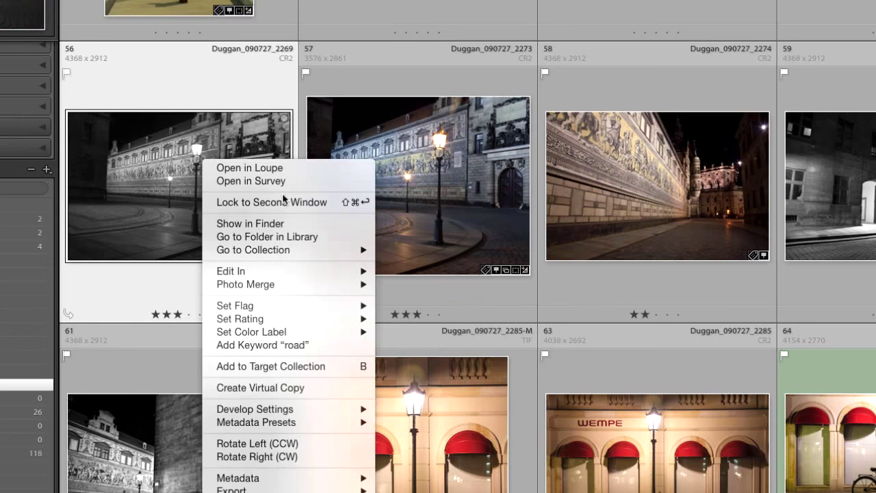
{"action": "left_click", "coordinate": [315, 238]}
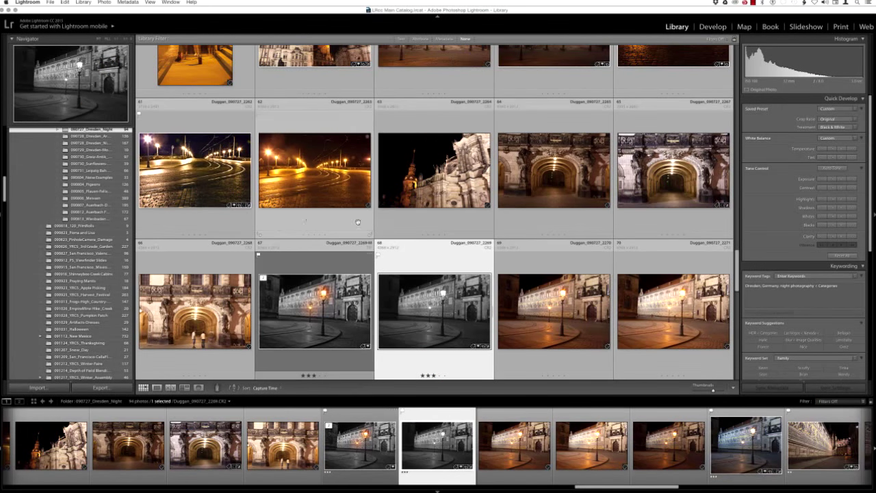
- Select the edited TIF beside the raw street lamp photo, enlarge the thumbnails and show it in Loupe view
{"action": "left_click", "coordinate": [323, 317]}
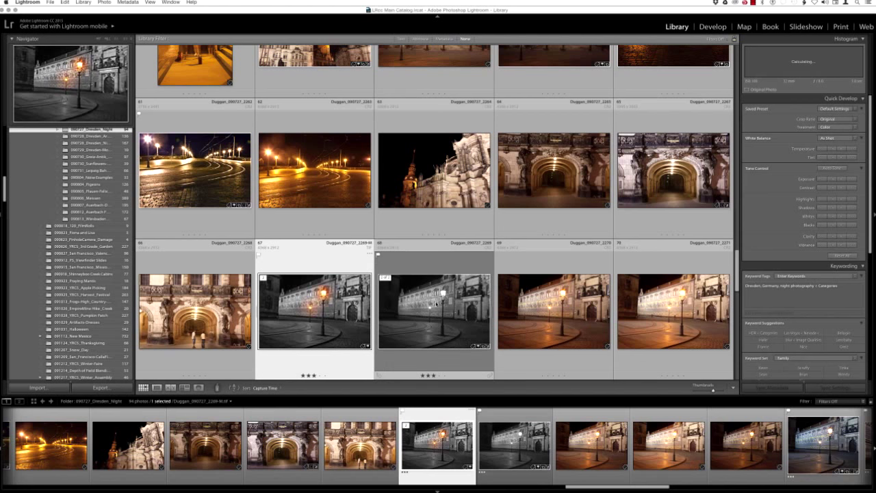
{"action": "left_click_drag", "start_coordinate": [715, 392], "coordinate": [718, 392]}
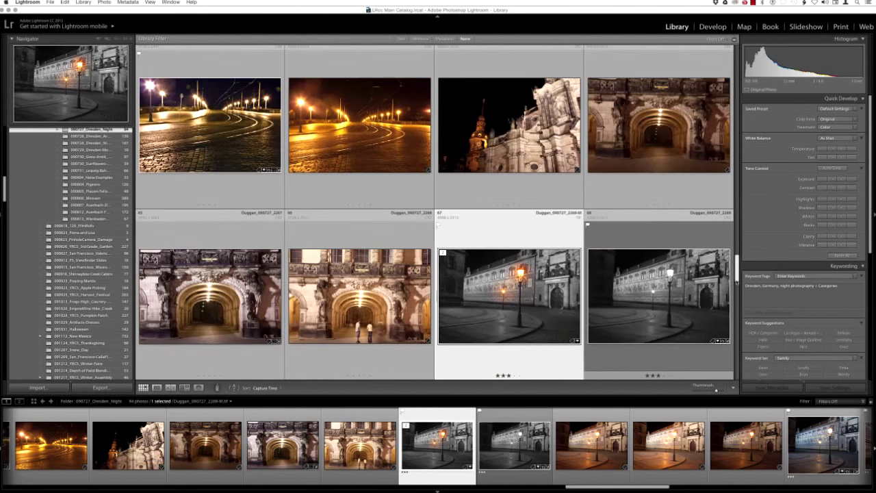
{"action": "scroll", "coordinate": [551, 233], "scroll_direction": "down", "scroll_amount": 3}
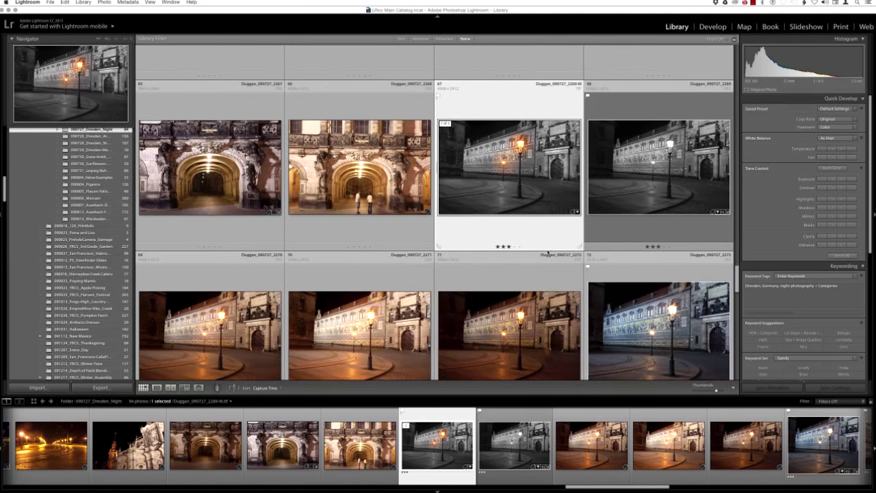
{"action": "key", "text": "e"}
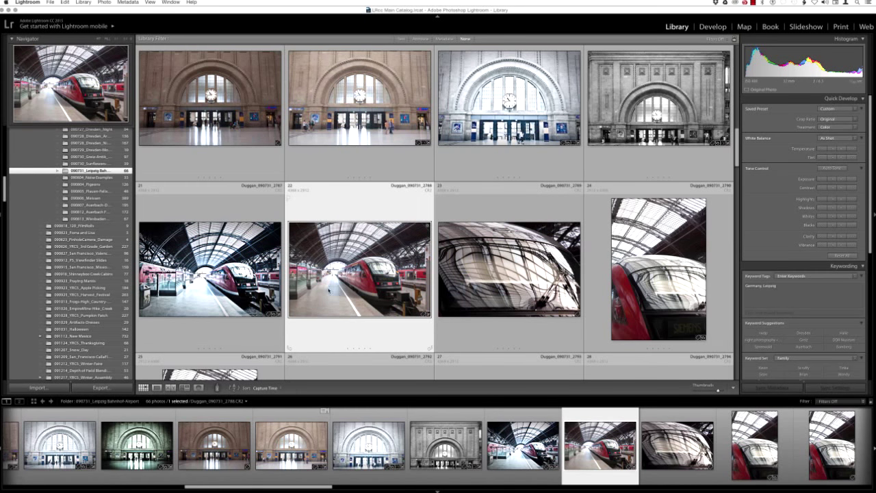
- View the red train photo Duggan_090731_2788.CR2 in Loupe view and open it in Photoshop
{"action": "double_click", "coordinate": [334, 278]}
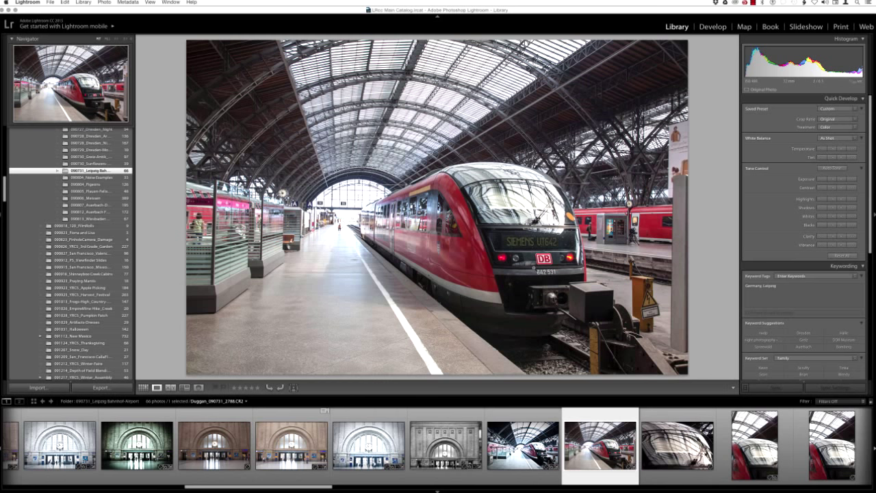
{"action": "key", "text": "super+Tab"}
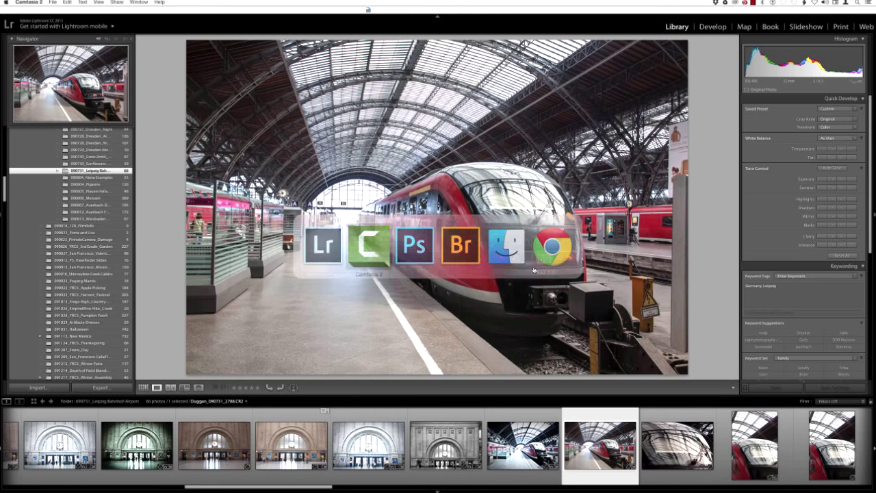
{"action": "key", "text": "super+Tab"}
{"action": "key", "text": "super+Tab"}
{"action": "key", "text": "super+Tab"}
{"action": "left_click", "coordinate": [359, 241]}
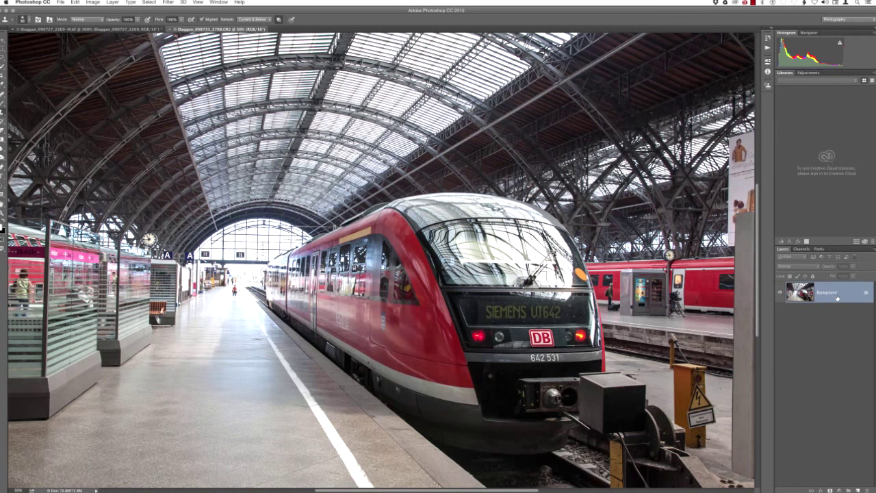
- Convert the train photo's Background layer to a Smart Object and activate the Move tool
{"action": "right_click", "coordinate": [828, 293]}
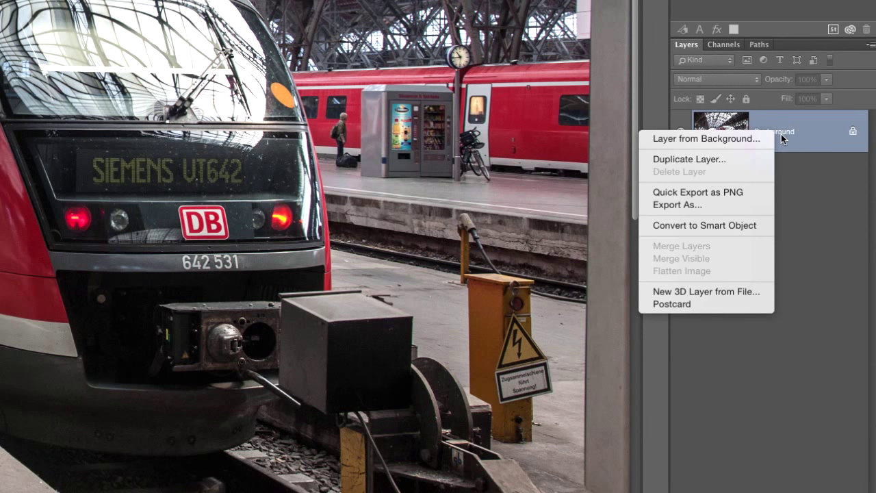
{"action": "left_click", "coordinate": [734, 226]}
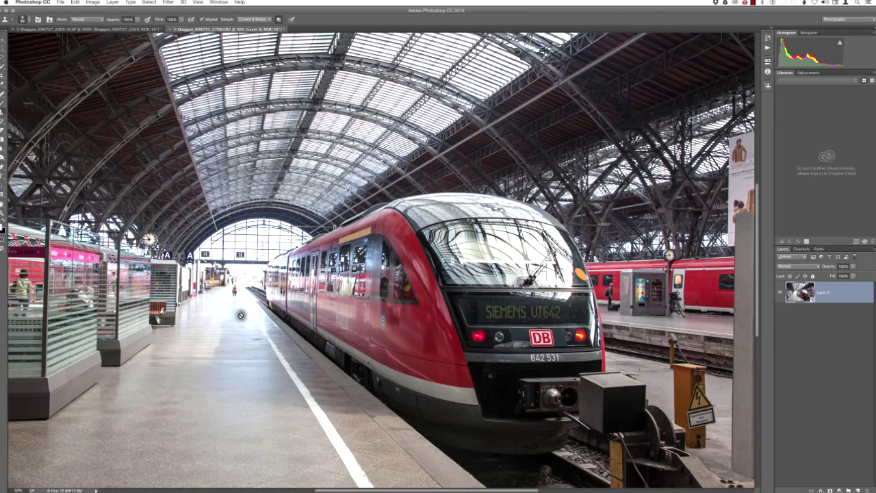
{"action": "key", "text": "v"}
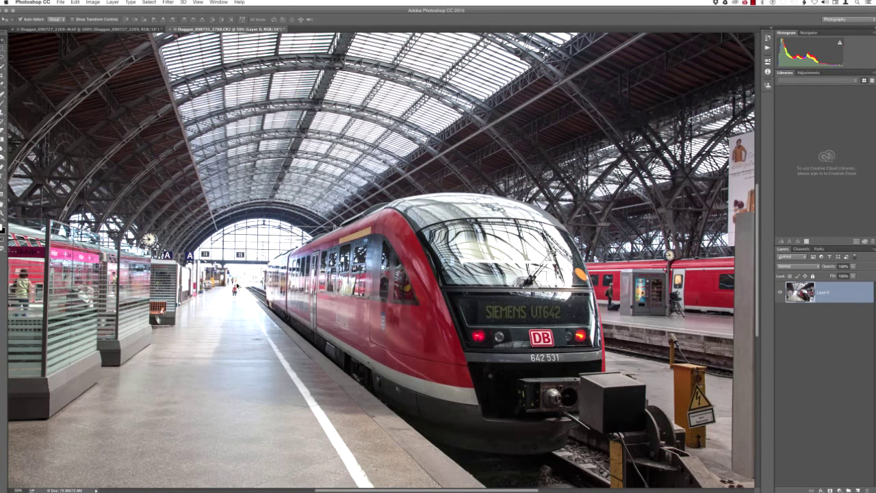
- Examine the train's windows and the figures on the bright station platform up close
{"action": "key", "text": "super+1"}
{"action": "key", "text": "super+equal"}
{"action": "key", "text": "super+equal"}
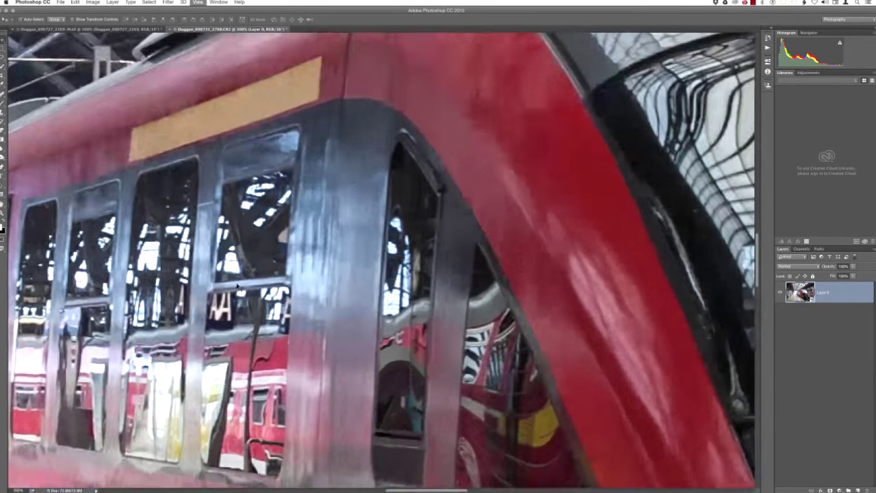
{"action": "key", "text": "super+minus"}
{"action": "key", "text": "super+minus"}
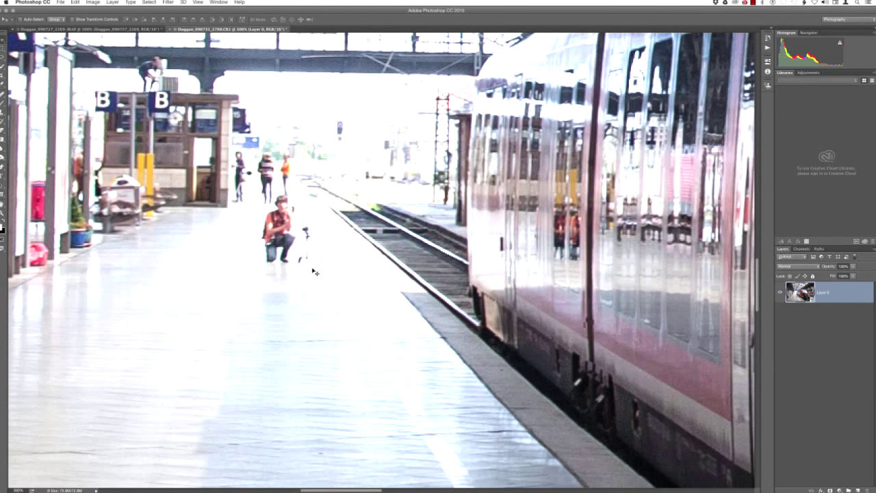
{"action": "key", "text": "super+minus"}
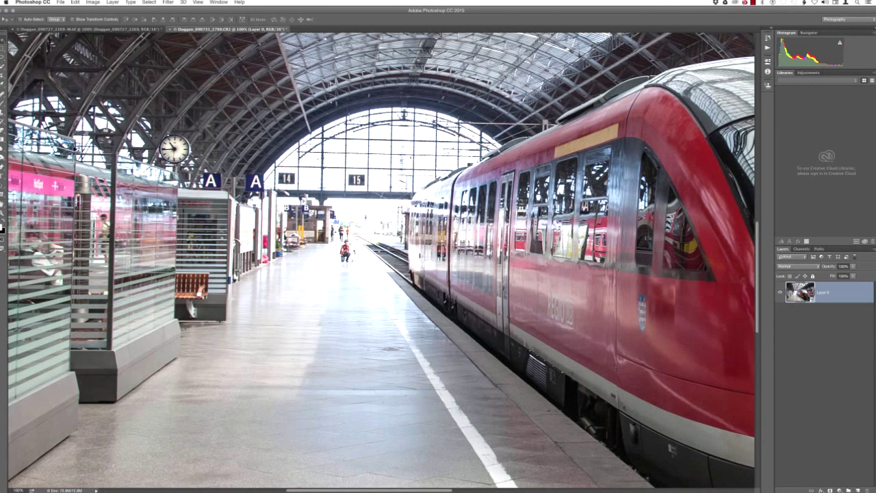
- Activate the Clone Stamp tool and open the contents of the train photo's Smart Object, Layer 0
{"action": "left_click", "coordinate": [3, 112]}
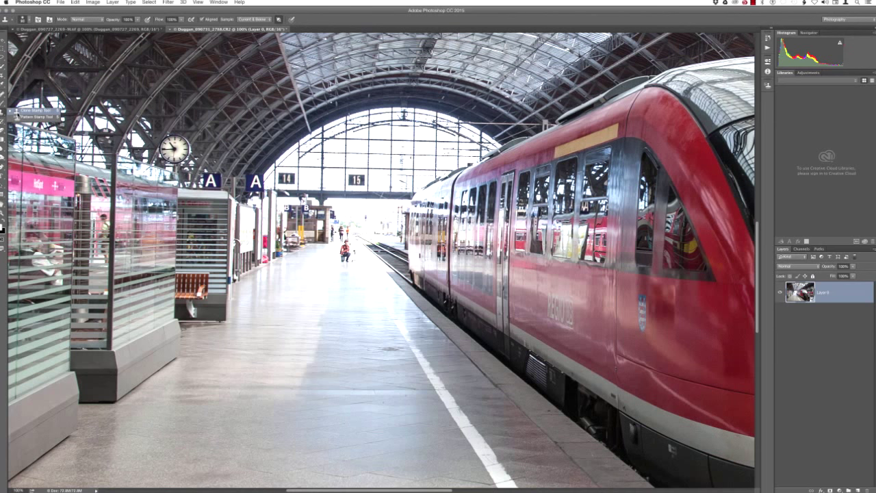
{"action": "left_click", "coordinate": [36, 111]}
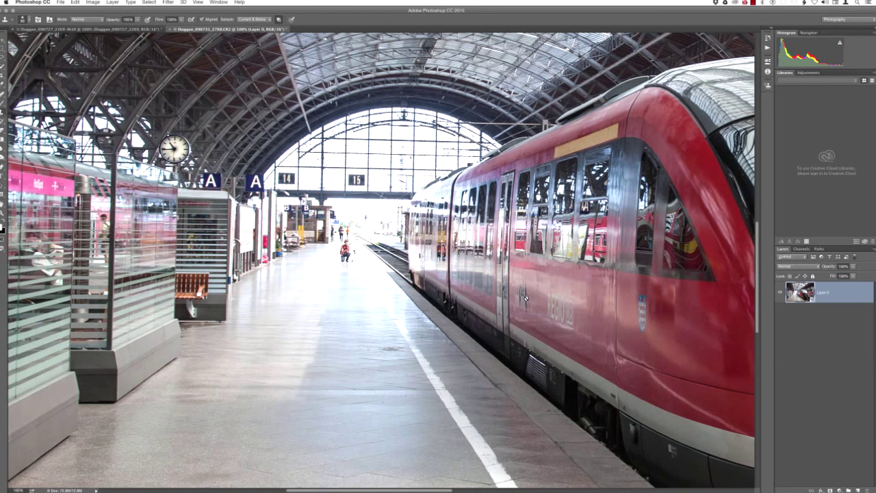
{"action": "left_click_drag", "start_coordinate": [525, 296], "coordinate": [361, 255]}
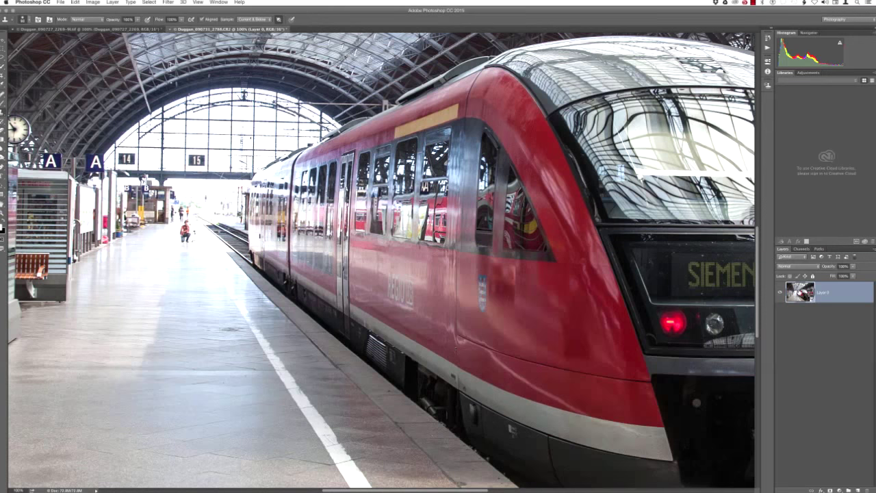
{"action": "double_click", "coordinate": [800, 294]}
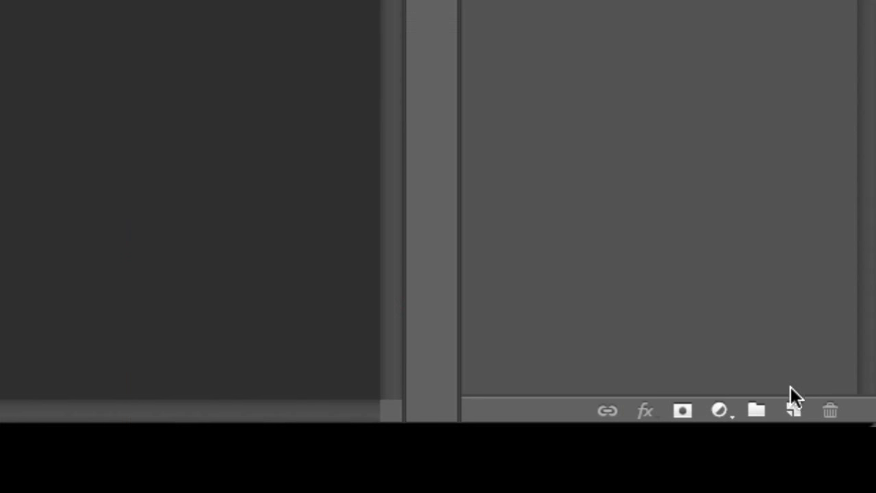
- Add an empty layer above the Background in the Smart Object's contents and name it RETOUCHING
{"action": "left_click", "coordinate": [849, 489]}
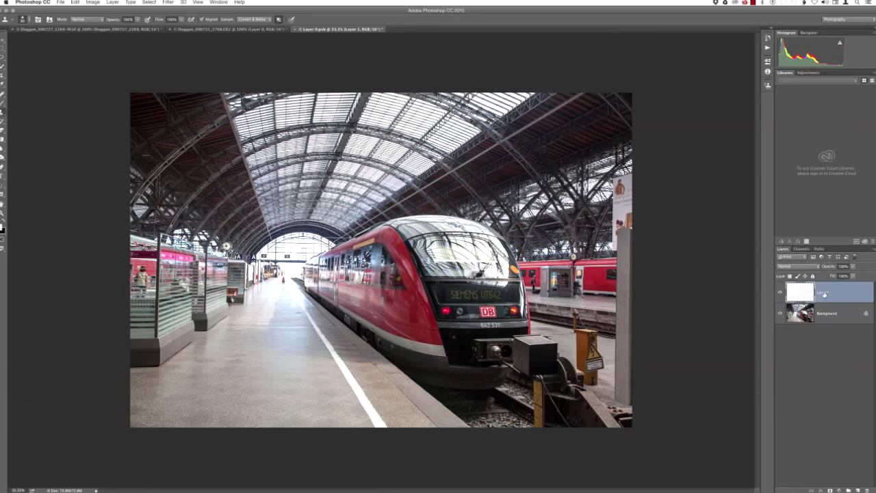
{"action": "double_click", "coordinate": [824, 293]}
{"action": "type", "text": "RETOUCHING"}
{"action": "key", "text": "Return"}
- Clone bright platform over the kneeling photographer and the small tripod on the RETOUCHING layer, cleaning up the leftover spots
{"action": "key", "text": "super+1"}
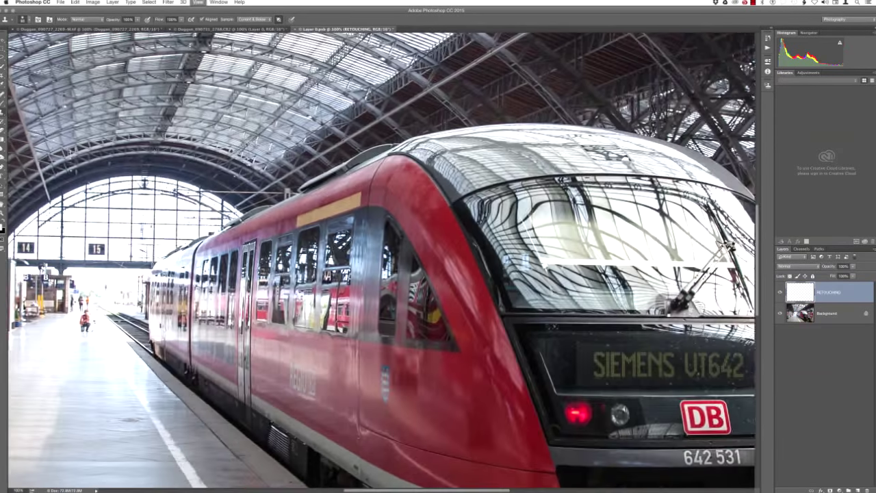
{"action": "key", "text": "super+equal"}
{"action": "key", "text": "super+equal"}
{"action": "left_click_drag", "start_coordinate": [231, 267], "coordinate": [424, 288]}
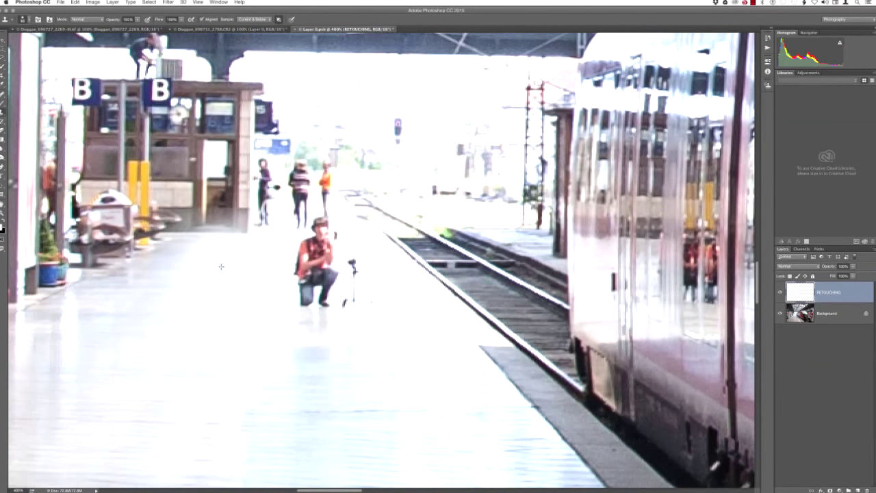
{"action": "left_click_drag", "start_coordinate": [248, 289], "coordinate": [232, 293]}
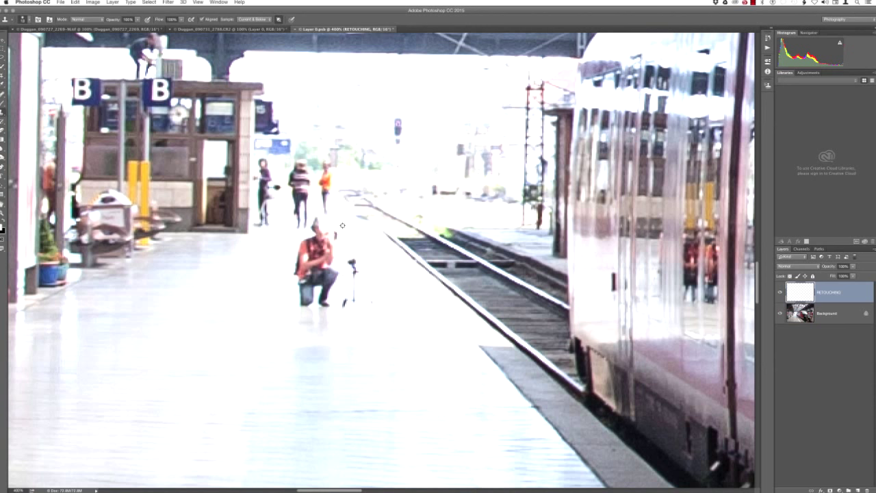
{"action": "left_click", "coordinate": [317, 224]}
{"action": "key", "text": "ctrl+z"}
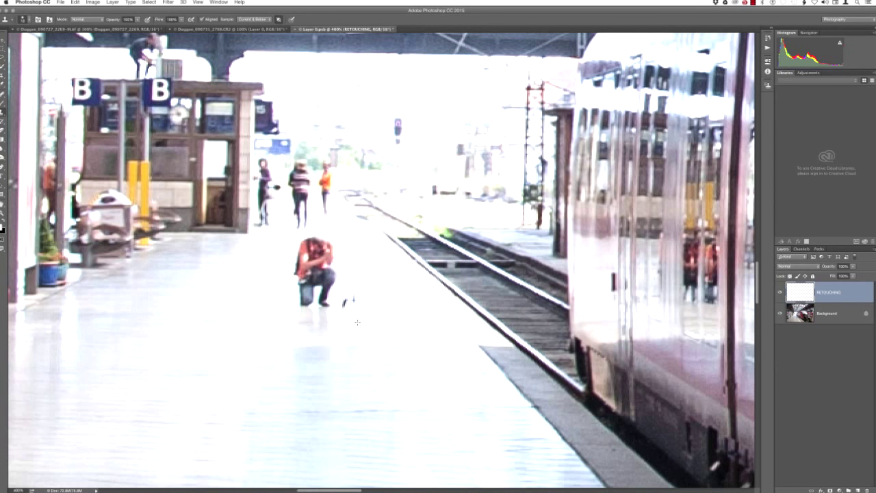
{"action": "mouse_move", "coordinate": [345, 305]}
{"action": "left_mouse_down"}
{"action": "mouse_move", "coordinate": [353, 297]}
{"action": "mouse_move", "coordinate": [345, 296]}
{"action": "left_mouse_up"}
{"action": "mouse_move", "coordinate": [301, 305]}
{"action": "left_mouse_down"}
{"action": "mouse_move", "coordinate": [300, 254]}
{"action": "mouse_move", "coordinate": [368, 261]}
{"action": "mouse_move", "coordinate": [322, 241]}
{"action": "mouse_move", "coordinate": [362, 262]}
{"action": "mouse_move", "coordinate": [322, 264]}
{"action": "mouse_move", "coordinate": [354, 271]}
{"action": "mouse_move", "coordinate": [326, 293]}
{"action": "left_mouse_up"}
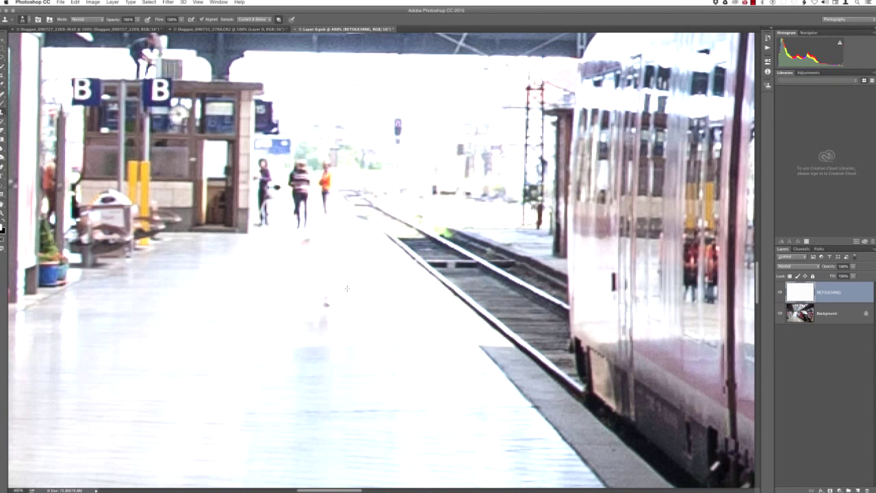
{"action": "left_click", "coordinate": [305, 244]}
{"action": "key", "text": "super+z"}
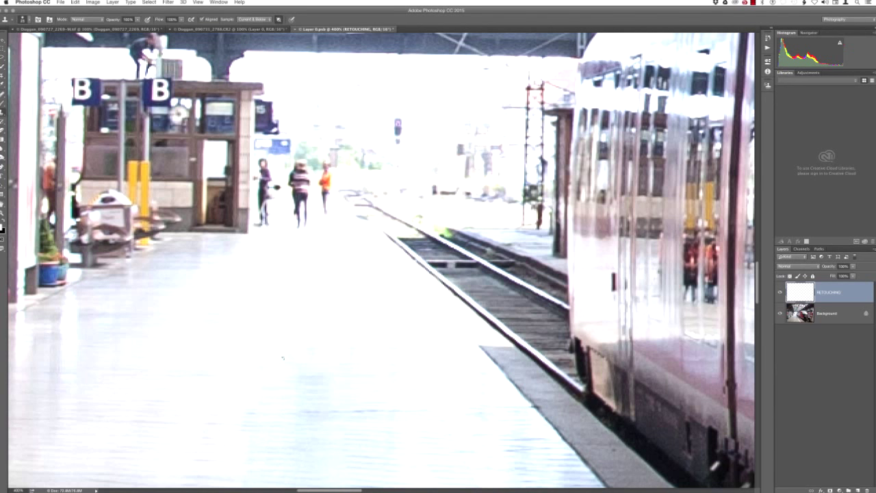
- Inspect the cloned pixels on their own with the Background hidden, and compare the platform with the RETOUCHING layer off and on
{"action": "key", "text": "ctrl+minus"}
{"action": "key", "text": "ctrl+minus"}
{"action": "key", "text": "ctrl+minus"}
{"action": "key", "text": "ctrl+minus"}
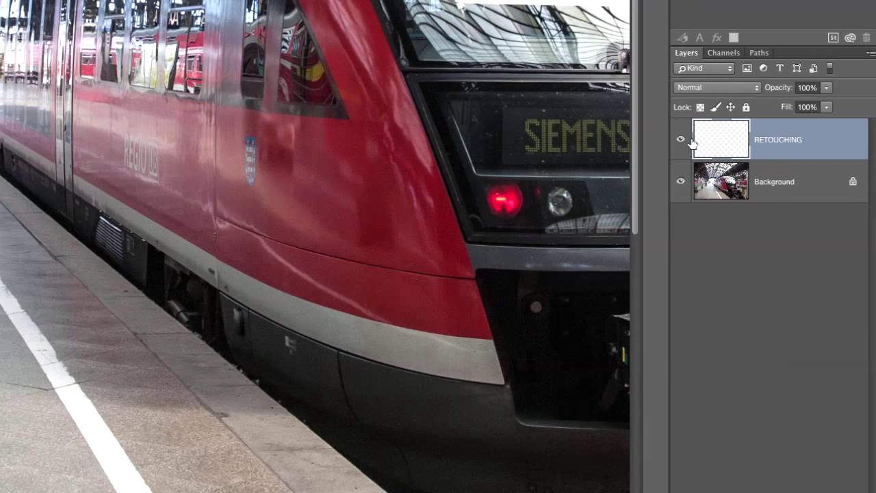
{"action": "left_click", "coordinate": [681, 182]}
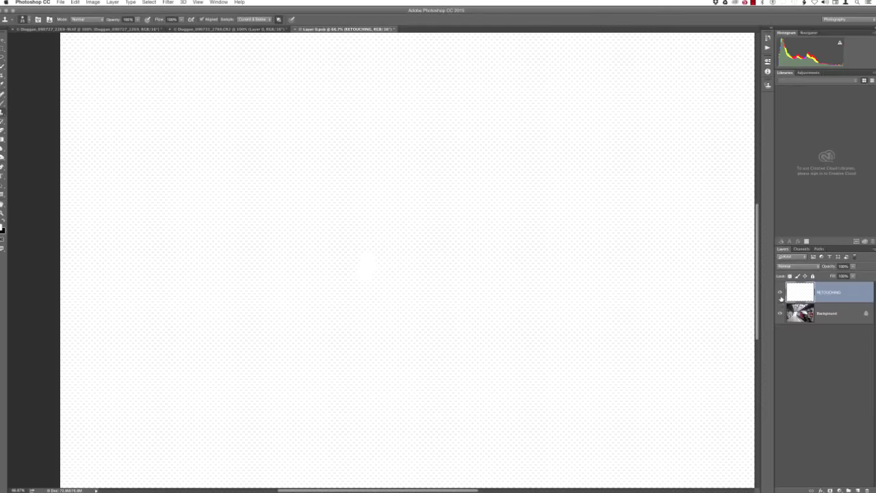
{"action": "left_click", "coordinate": [781, 295], "text": "alt"}
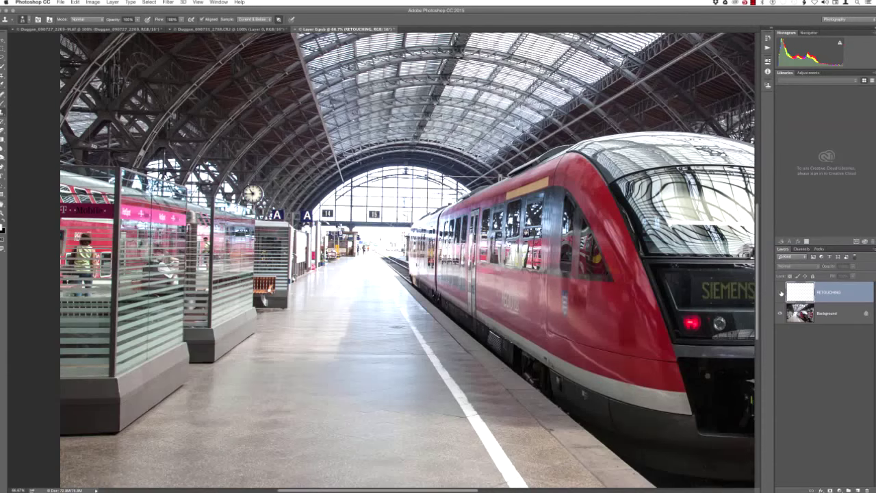
{"action": "left_click", "coordinate": [781, 294]}
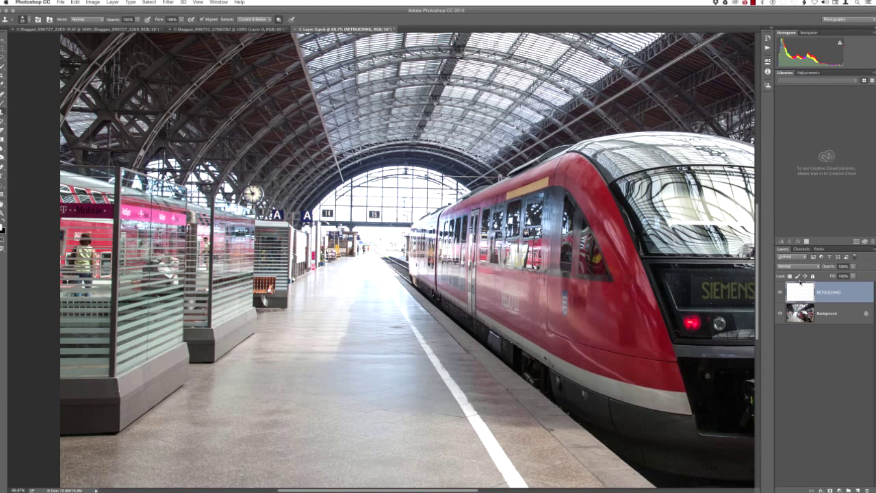
- Close Layer 0.psb and save its retouching back into the Smart Object
{"action": "key", "text": "super+w"}
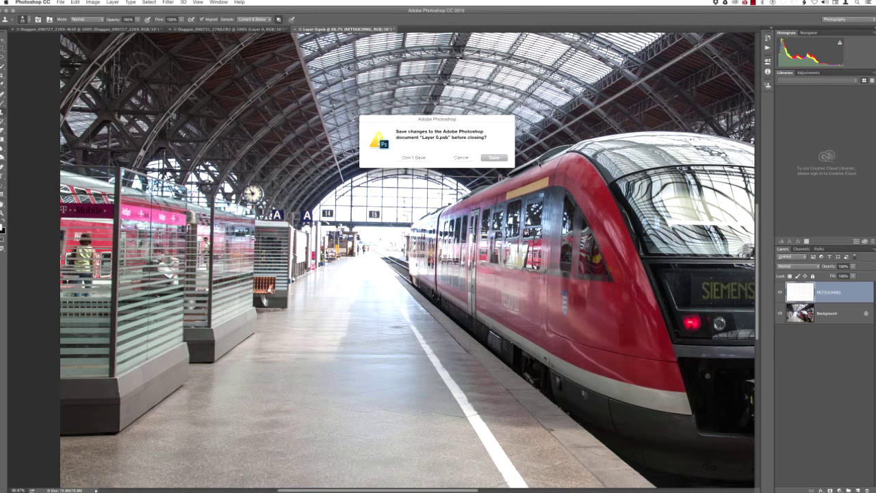
{"action": "left_click", "coordinate": [495, 159]}
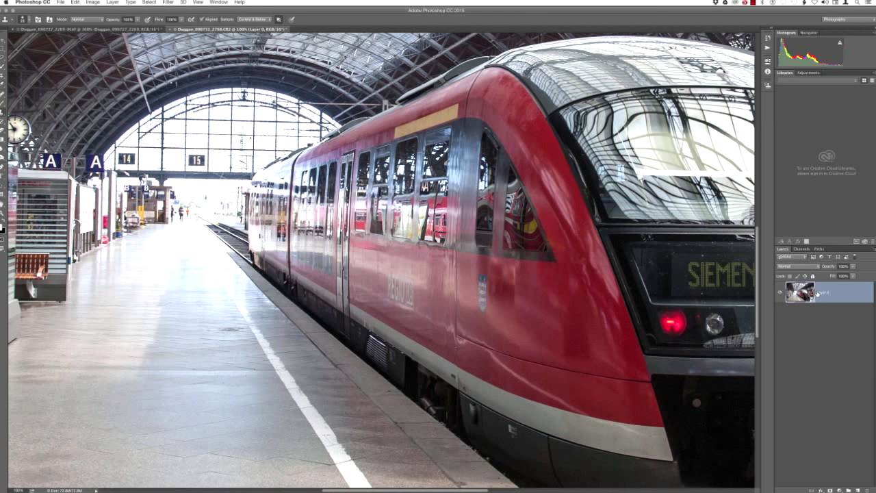
- Reopen the train Smart Object's contents using the embedded ProPhoto RGB profile to check the retouching layer
{"action": "key", "text": "super+minus"}
{"action": "key", "text": "super+minus"}
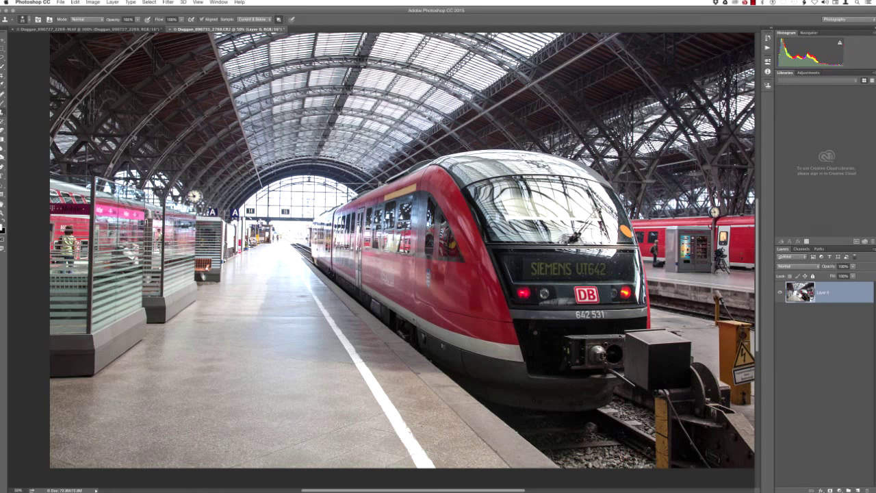
{"action": "double_click", "coordinate": [801, 292]}
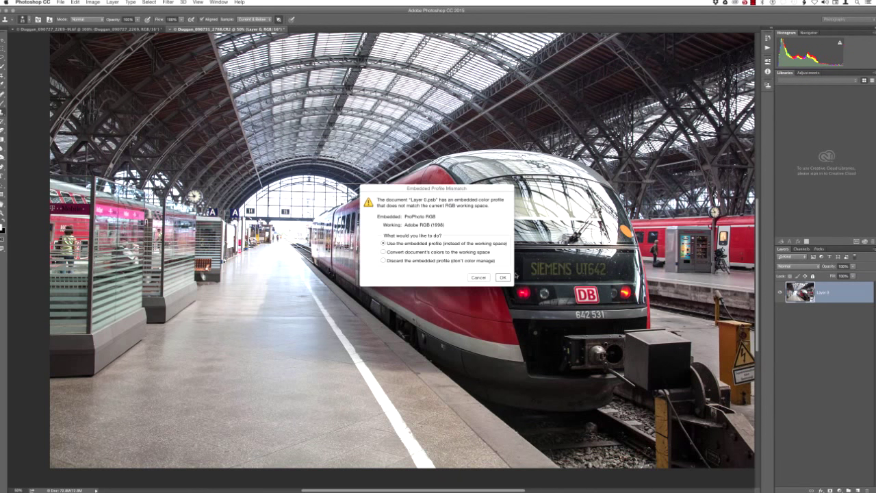
{"action": "left_click", "coordinate": [515, 278]}
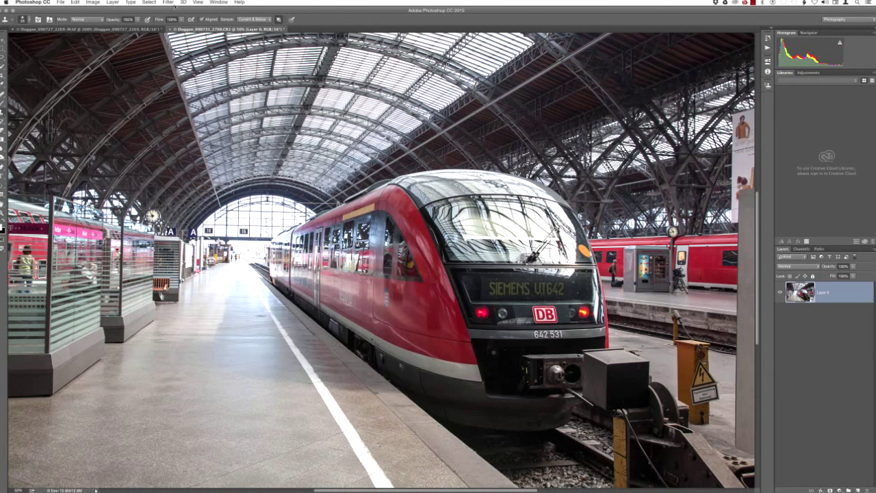
- Start the Camera Raw Filter on Layer 0 and shift the temperature toward blue and the tint toward green
{"action": "left_click", "coordinate": [168, 3]}
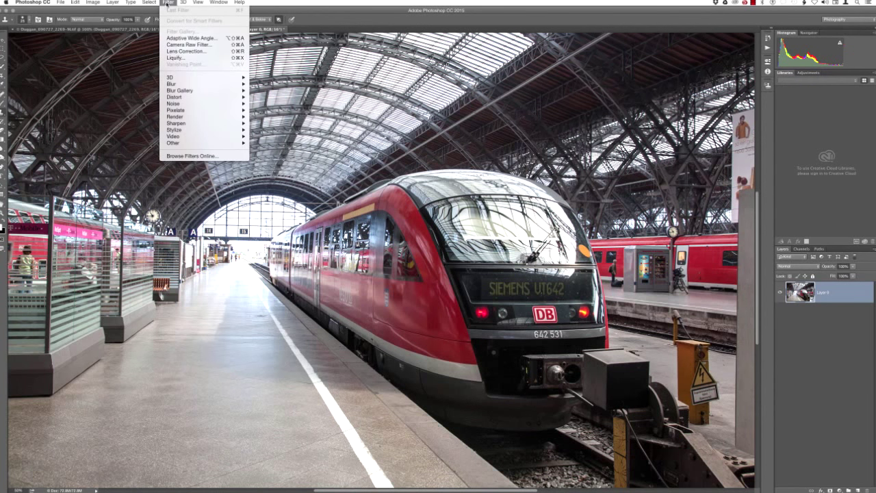
{"action": "left_click", "coordinate": [215, 45]}
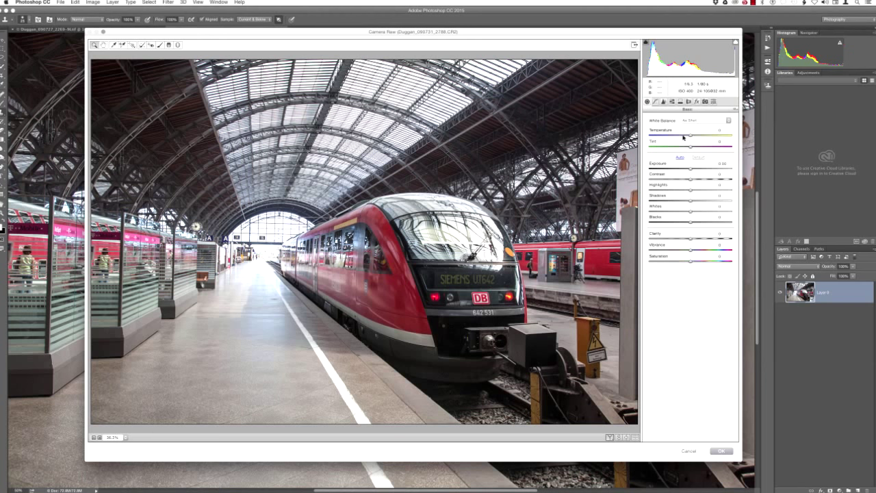
{"action": "mouse_move", "coordinate": [684, 137]}
{"action": "left_mouse_down"}
{"action": "mouse_move", "coordinate": [673, 148]}
{"action": "mouse_move", "coordinate": [668, 139]}
{"action": "left_mouse_up"}
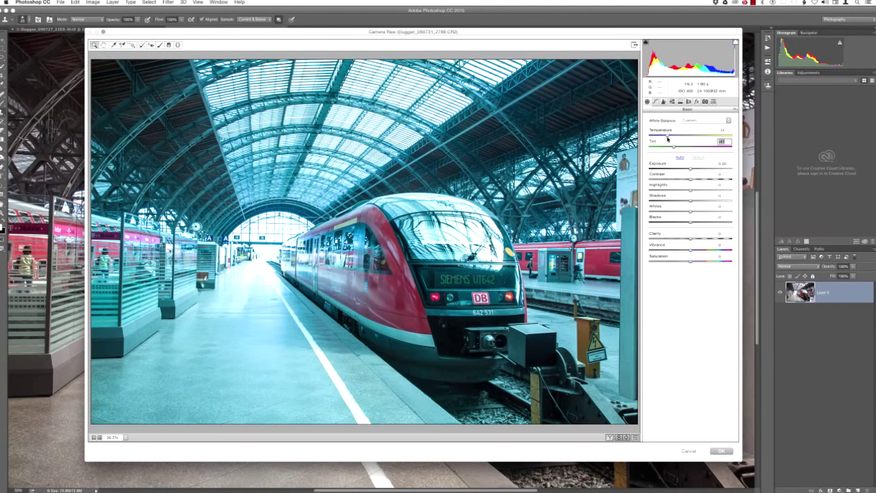
- Shape the parametric tone curve for more contrast by lowering Shadows and Darks and raising Highlights, with Lights at +1
{"action": "left_click", "coordinate": [656, 103]}
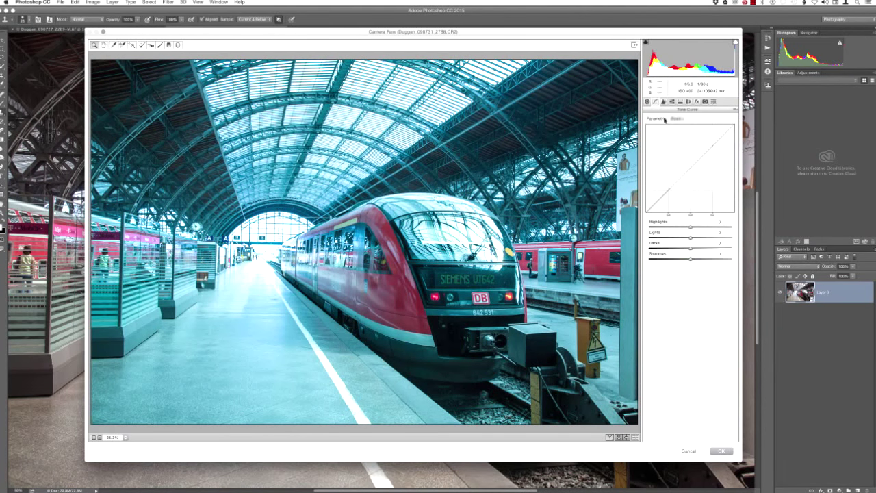
{"action": "mouse_move", "coordinate": [682, 259]}
{"action": "left_mouse_down"}
{"action": "mouse_move", "coordinate": [675, 258]}
{"action": "mouse_move", "coordinate": [702, 228]}
{"action": "mouse_move", "coordinate": [670, 260]}
{"action": "mouse_move", "coordinate": [683, 249]}
{"action": "left_mouse_up"}
{"action": "left_click", "coordinate": [690, 238]}
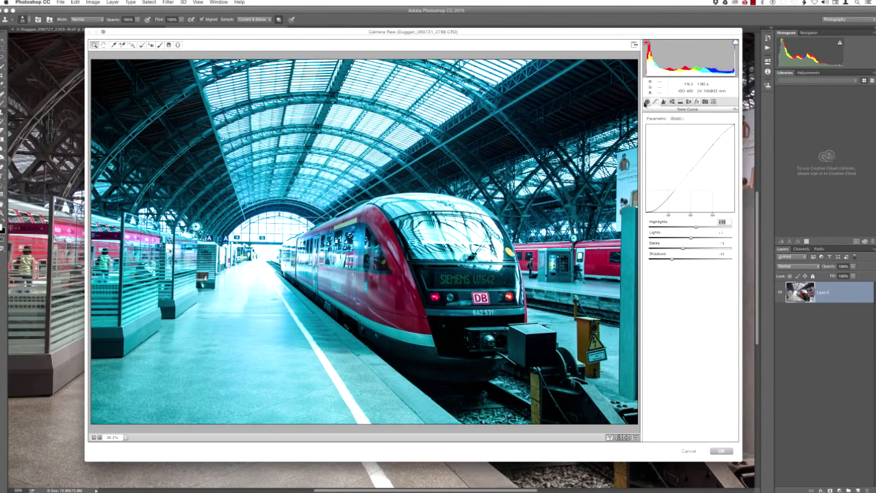
- Fine-tune the cool white balance and set Vibrance to about -22, Clarity to about +48 and Shadows to about +29
{"action": "left_click", "coordinate": [647, 102]}
{"action": "left_click_drag", "start_coordinate": [668, 135], "coordinate": [671, 148]}
{"action": "left_click_drag", "start_coordinate": [689, 249], "coordinate": [711, 238]}
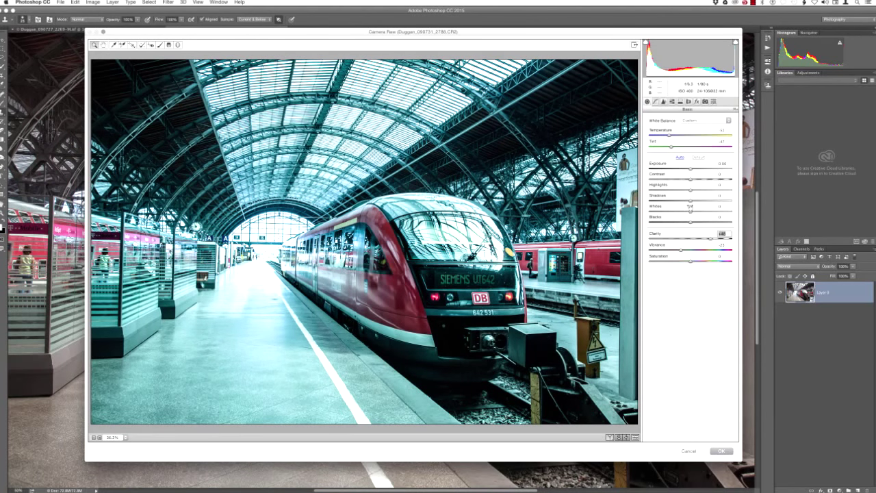
{"action": "left_click_drag", "start_coordinate": [695, 199], "coordinate": [704, 202]}
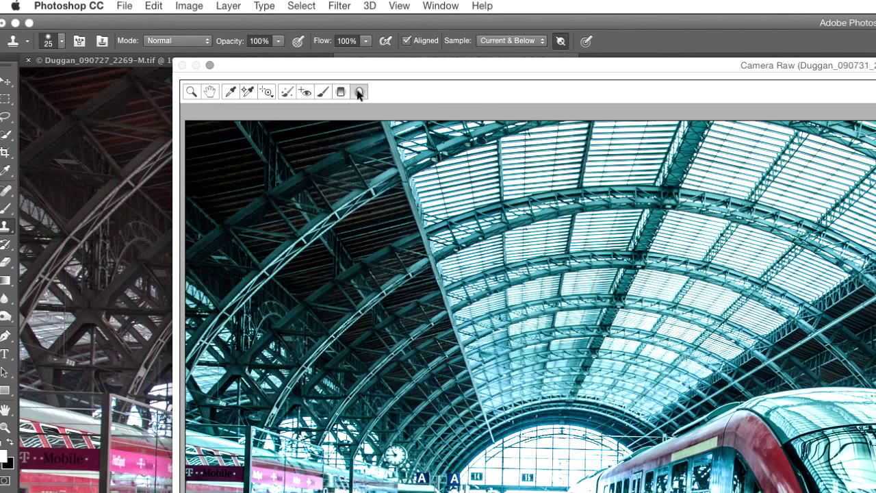
- Prepare a Radial Filter affecting the outside, with Exposure about -0.7, Contrast +1 and Shadows +3
{"action": "left_click", "coordinate": [177, 45]}
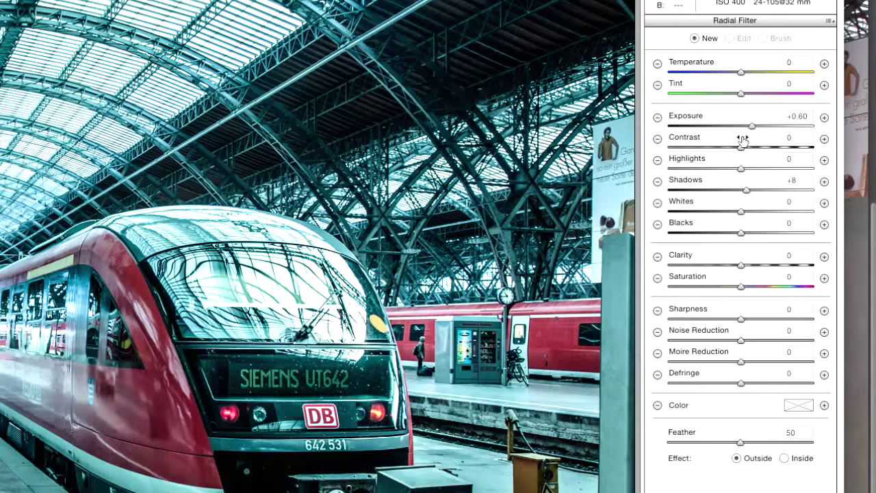
{"action": "mouse_move", "coordinate": [742, 137]}
{"action": "left_mouse_down"}
{"action": "mouse_move", "coordinate": [747, 131]}
{"action": "mouse_move", "coordinate": [727, 128]}
{"action": "left_mouse_up"}
{"action": "left_click", "coordinate": [741, 147]}
{"action": "left_click", "coordinate": [741, 170]}
{"action": "left_click_drag", "start_coordinate": [745, 188], "coordinate": [739, 191]}
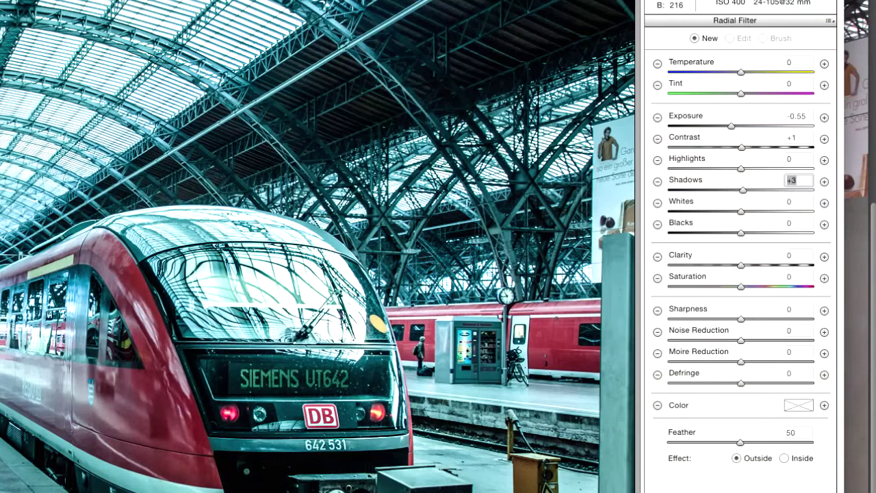
{"action": "left_click_drag", "start_coordinate": [730, 125], "coordinate": [729, 126]}
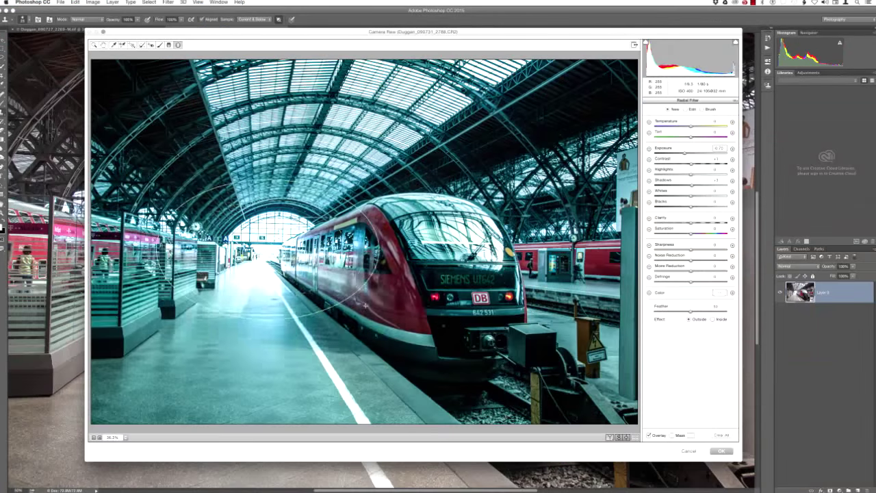
- Draw a large radial ellipse around the train and the far end of the platform, and adjust its position and size
{"action": "left_click_drag", "start_coordinate": [365, 305], "coordinate": [448, 391]}
{"action": "left_click_drag", "start_coordinate": [271, 253], "coordinate": [341, 266]}
{"action": "left_click_drag", "start_coordinate": [528, 264], "coordinate": [540, 266]}
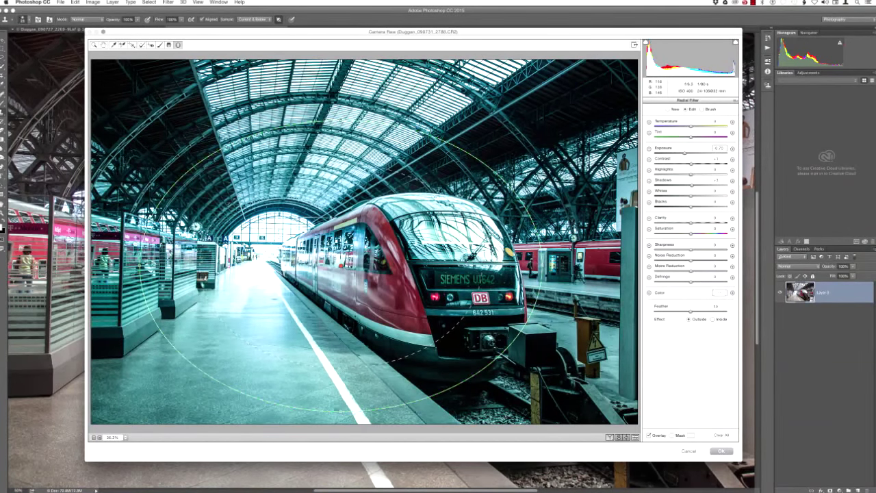
{"action": "left_click_drag", "start_coordinate": [338, 412], "coordinate": [339, 406]}
- Darken the area outside the ellipse to an Exposure of about -1.4 and apply the Camera Raw Filter
{"action": "left_click_drag", "start_coordinate": [680, 153], "coordinate": [677, 156]}
{"action": "left_click", "coordinate": [718, 148]}
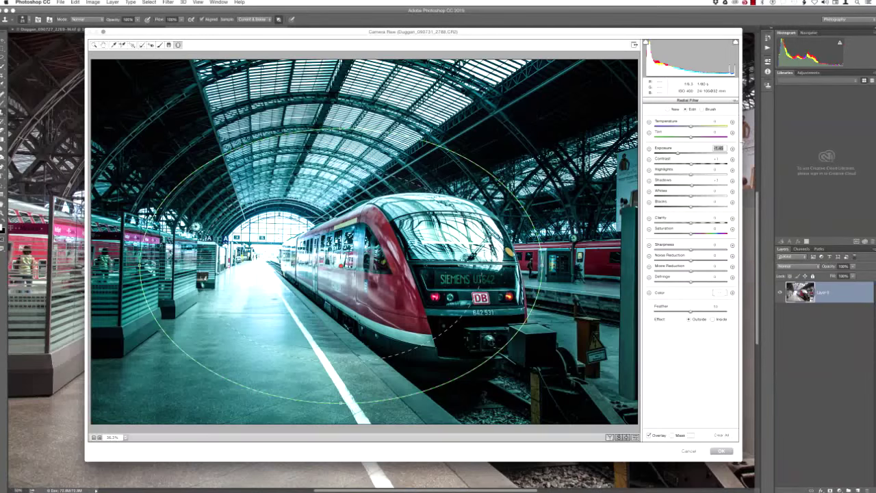
{"action": "left_click", "coordinate": [721, 450]}
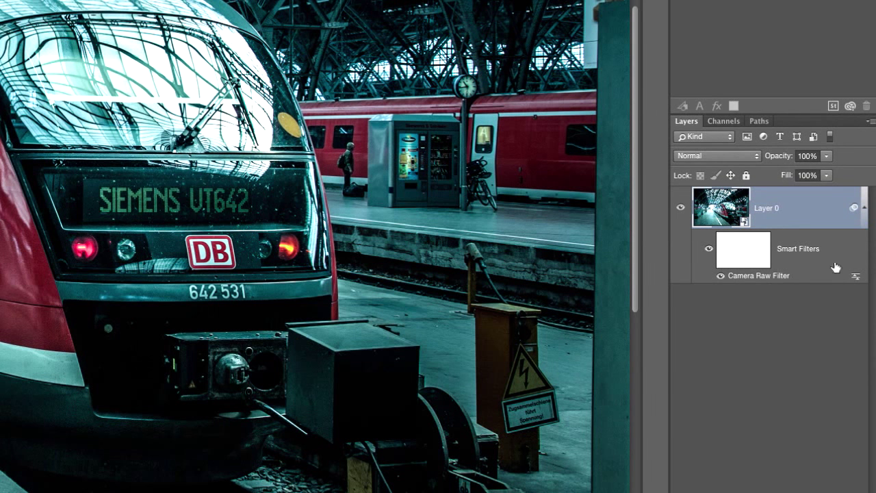
- Review the Camera Raw smart filter's settings, cancel out of them, and target the Smart Filters mask
{"action": "double_click", "coordinate": [762, 280]}
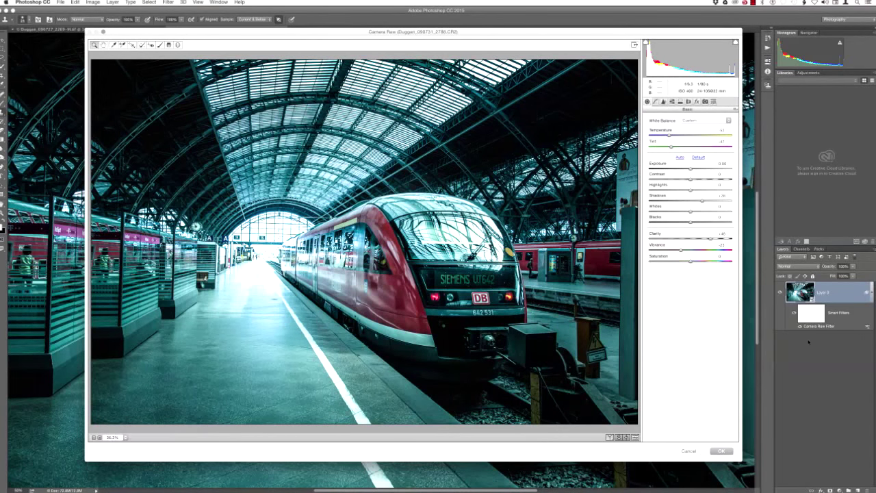
{"action": "left_click", "coordinate": [691, 452]}
{"action": "left_click", "coordinate": [816, 318]}
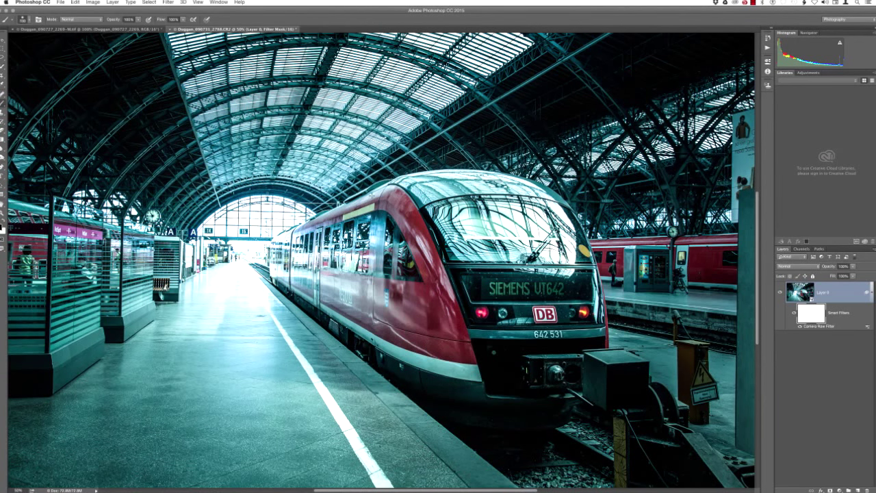
- Hide the Camera Raw effect over the train by painting black on the Smart Filters mask, and undo the painting
{"action": "key", "text": "F8"}
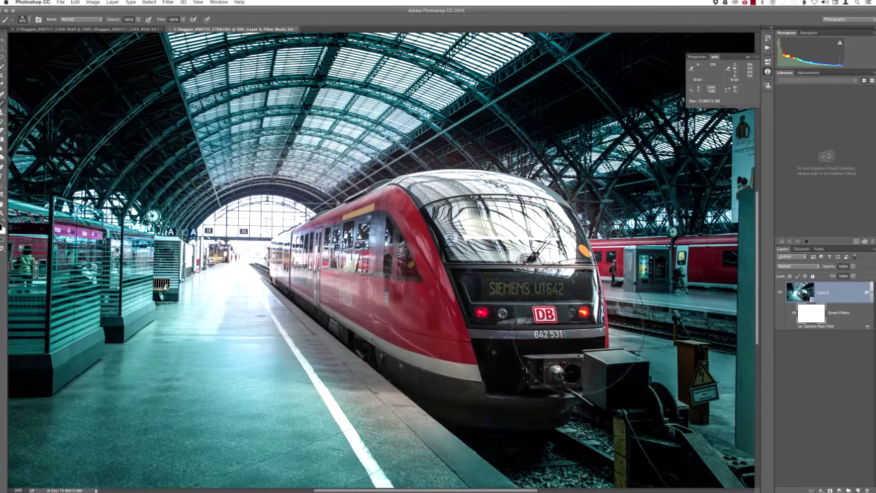
{"action": "mouse_move", "coordinate": [282, 343]}
{"action": "left_mouse_down"}
{"action": "mouse_move", "coordinate": [322, 383]}
{"action": "mouse_move", "coordinate": [294, 386]}
{"action": "mouse_move", "coordinate": [302, 321]}
{"action": "left_mouse_up"}
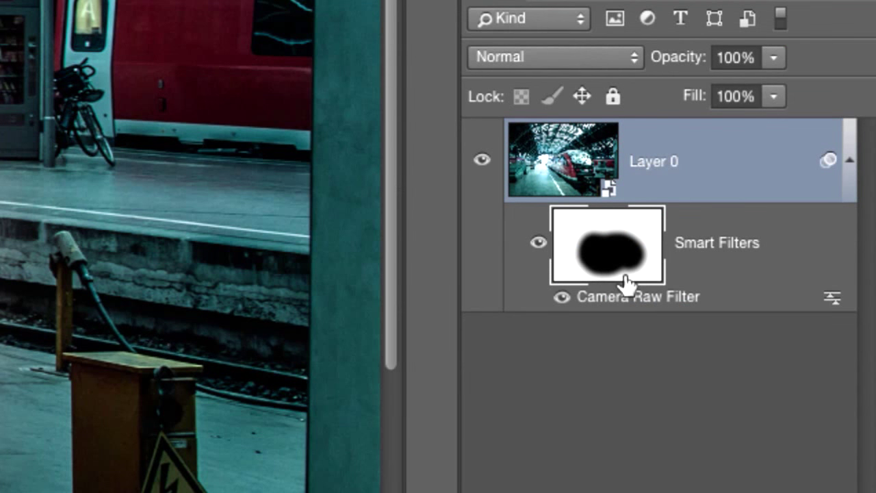
{"action": "key", "text": "ctrl+z"}
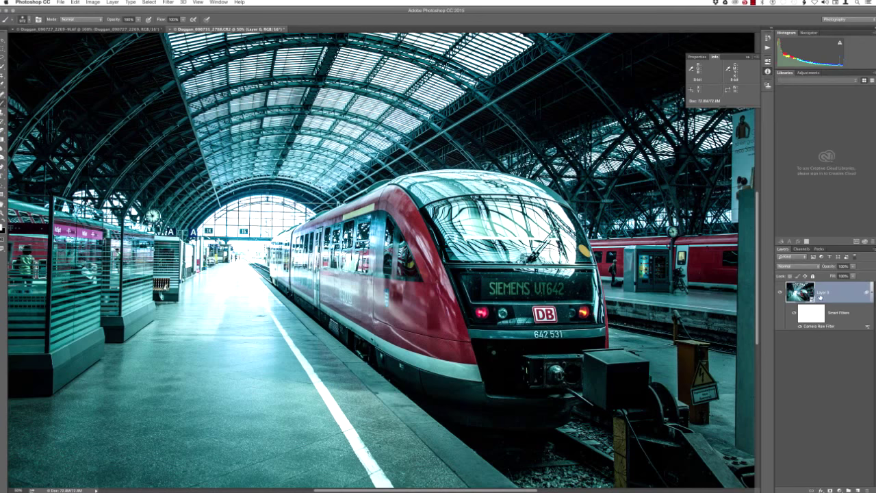
- Add a Tilt-Shift blur to the train Smart Object, and tilt and widen its focus band across the train
{"action": "left_click", "coordinate": [168, 2]}
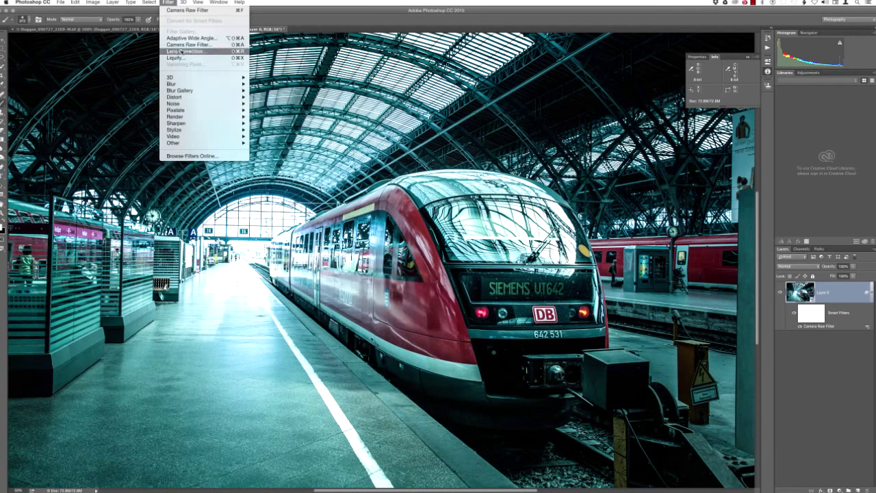
{"action": "mouse_move", "coordinate": [188, 92]}
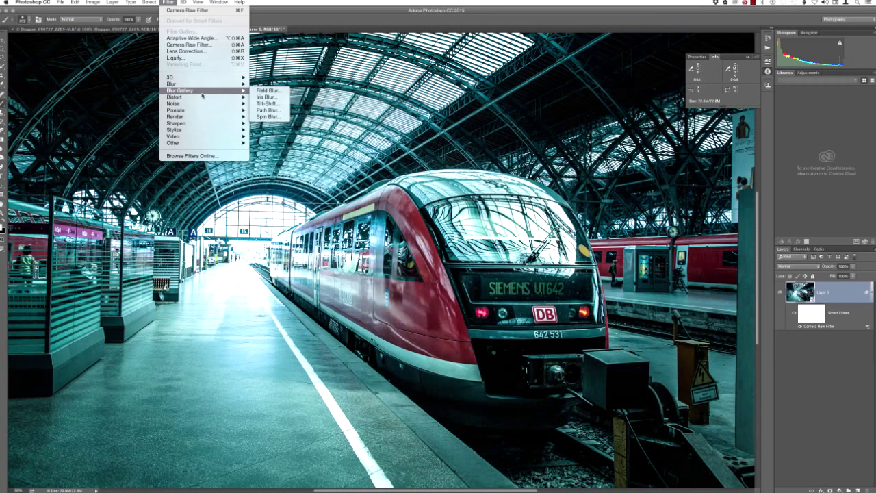
{"action": "left_click", "coordinate": [278, 104]}
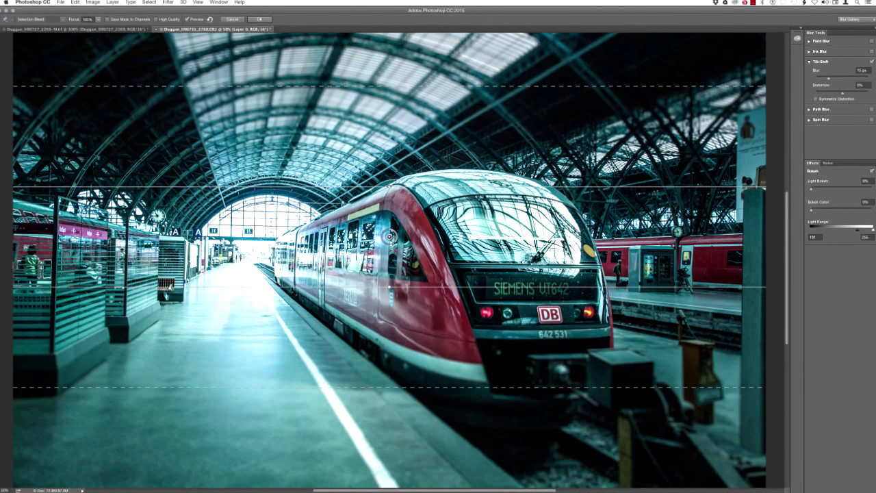
{"action": "left_click_drag", "start_coordinate": [404, 177], "coordinate": [414, 180]}
{"action": "left_click_drag", "start_coordinate": [380, 287], "coordinate": [373, 327]}
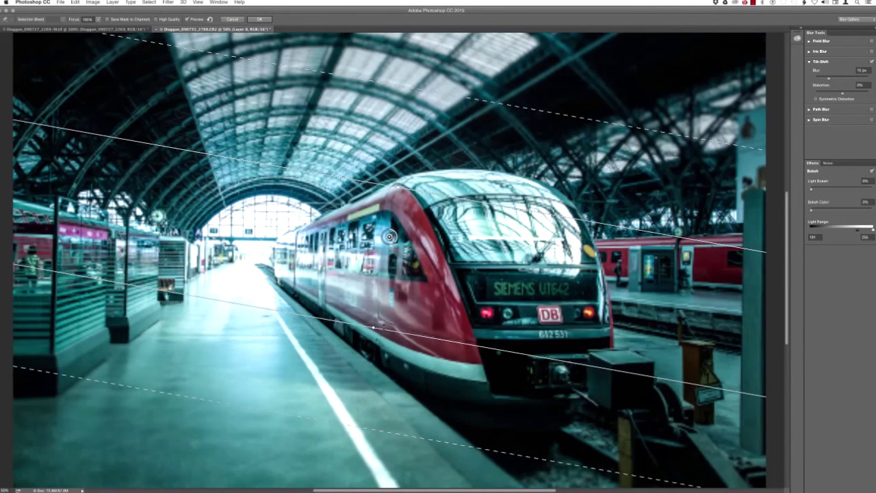
{"action": "left_click_drag", "start_coordinate": [397, 186], "coordinate": [397, 169]}
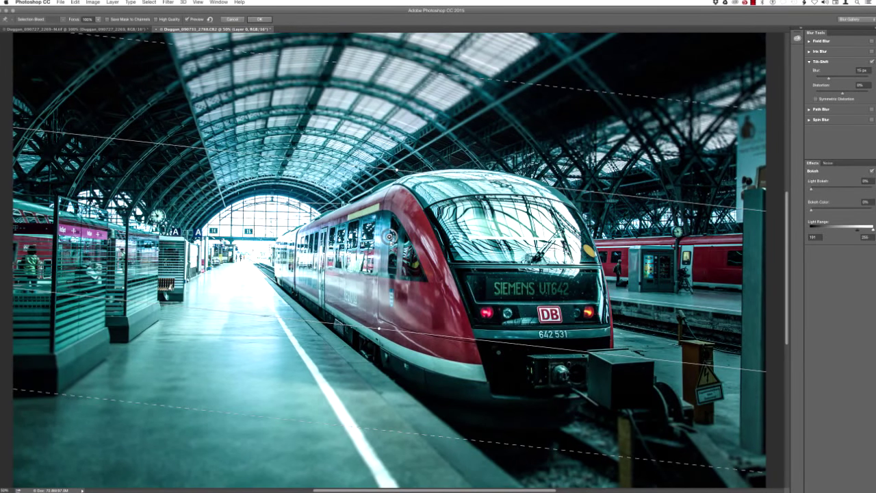
- Strengthen and apply the Tilt-Shift blur, and compare the image with the Blur Gallery smart filter off and on
{"action": "left_click_drag", "start_coordinate": [835, 79], "coordinate": [832, 80]}
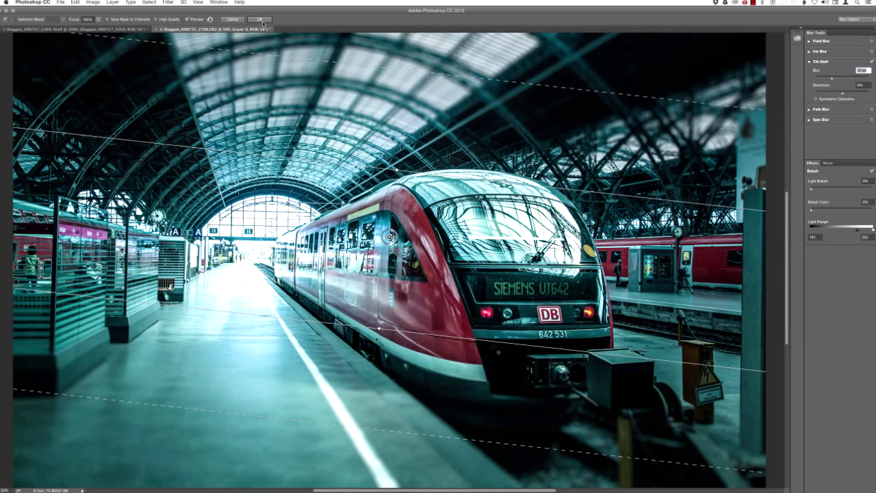
{"action": "left_click", "coordinate": [268, 21]}
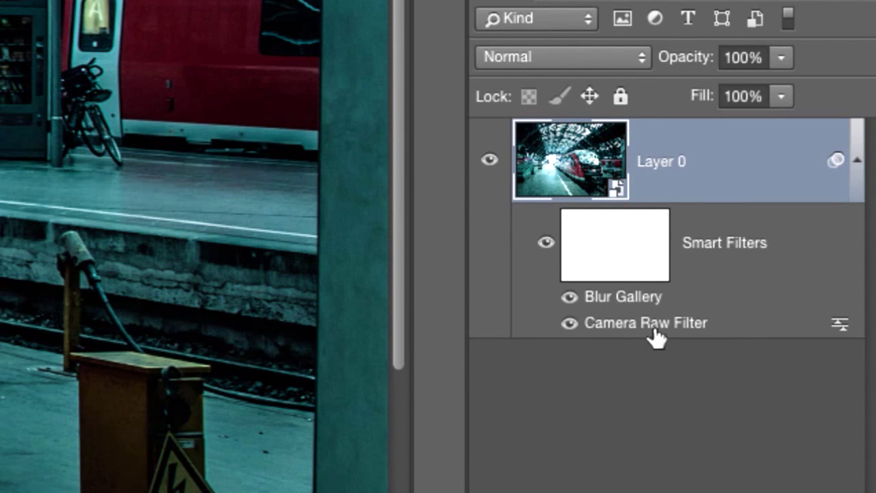
{"action": "left_click", "coordinate": [569, 297]}
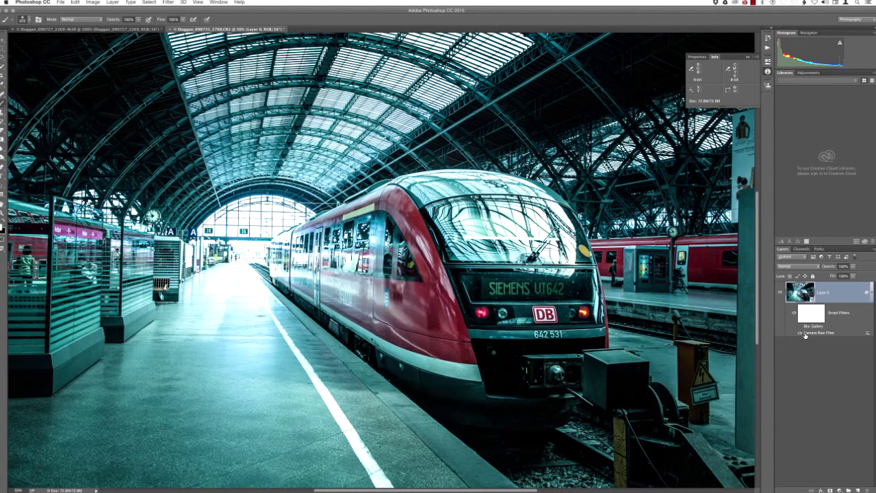
{"action": "left_click", "coordinate": [800, 327]}
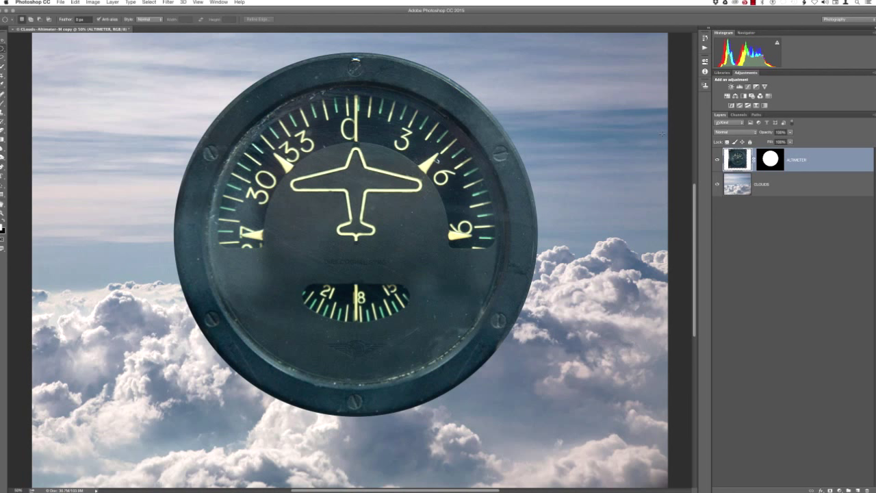
- Disable the ALTIMETER layer's mask to view the whole instrument, and enable the mask again
{"action": "left_click", "coordinate": [771, 161]}
{"action": "left_click", "coordinate": [771, 162], "text": "shift"}
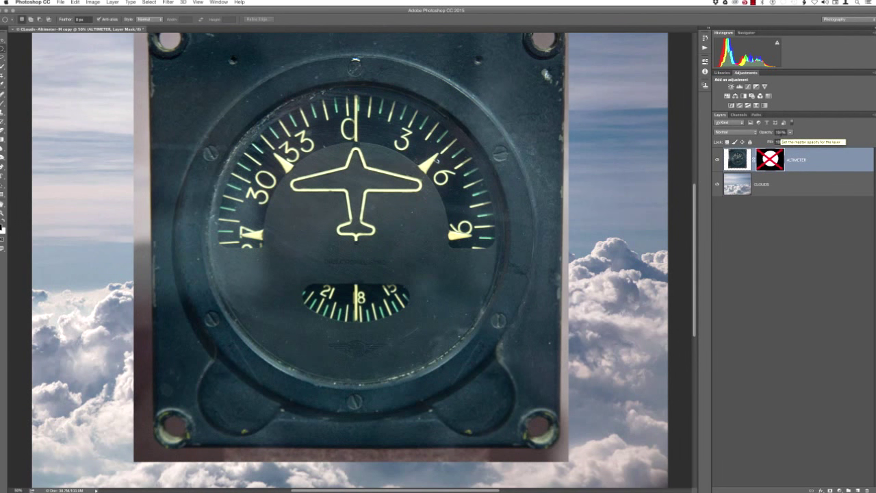
{"action": "left_click", "coordinate": [768, 165], "text": "shift"}
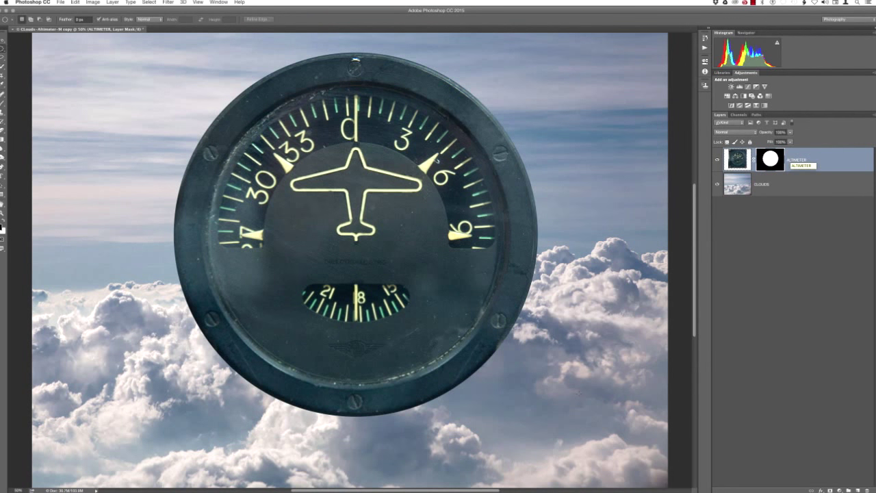
- Shrink the masked ALTIMETER layer around its center to a tiny dot with Free Transform
{"action": "left_click", "coordinate": [75, 2]}
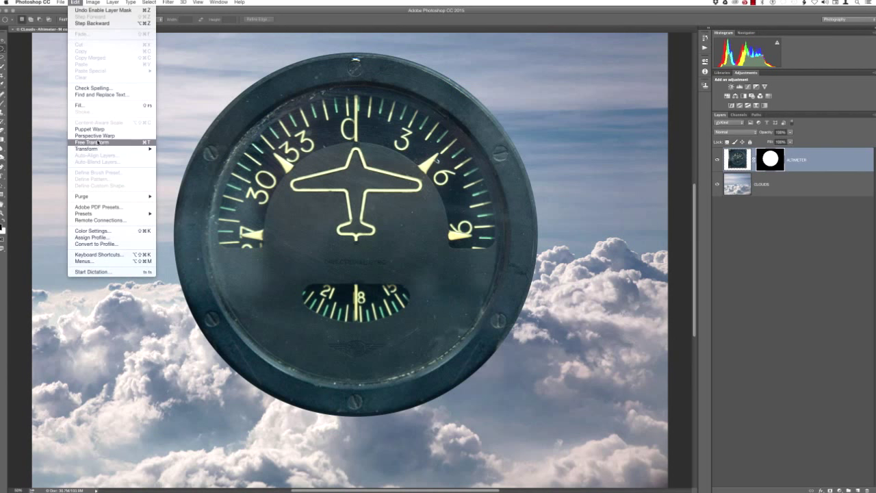
{"action": "left_click", "coordinate": [113, 144]}
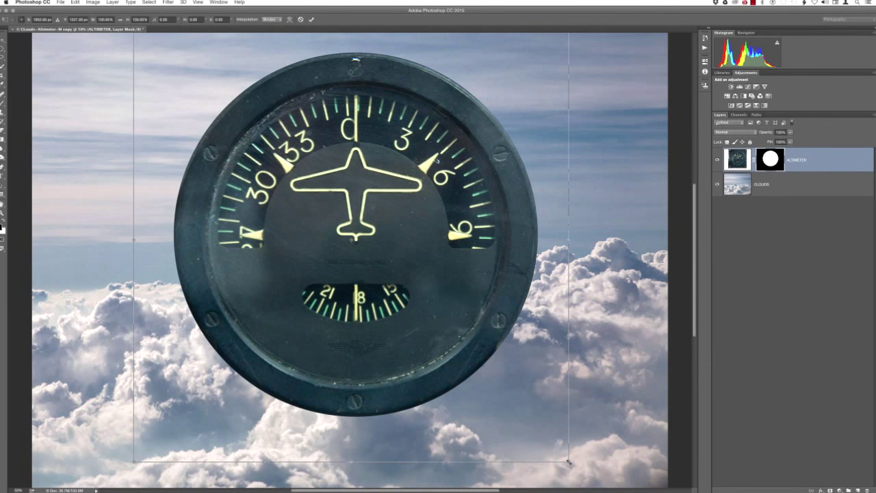
{"action": "left_click_drag", "start_coordinate": [568, 462], "coordinate": [460, 317]}
{"action": "left_click_drag", "start_coordinate": [434, 274], "coordinate": [389, 198]}
{"action": "key", "text": "Return"}
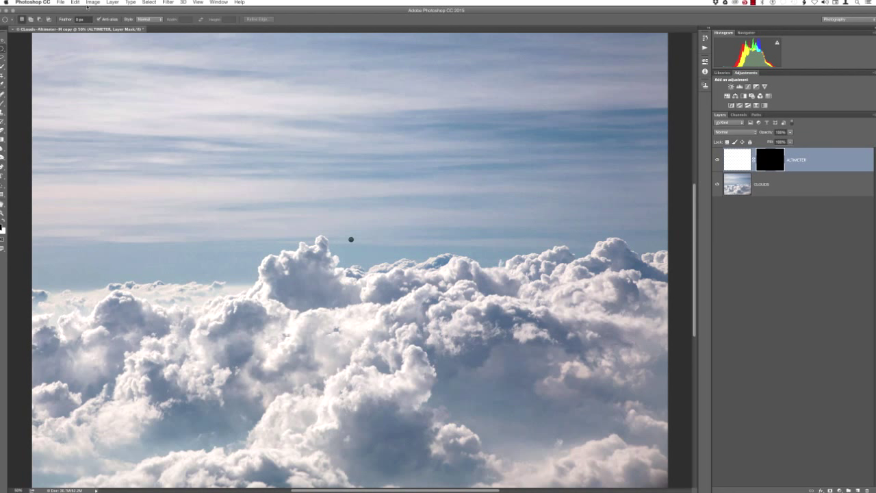
- Start another Free Transform on the shrunken ALTIMETER layer
{"action": "left_click", "coordinate": [75, 3]}
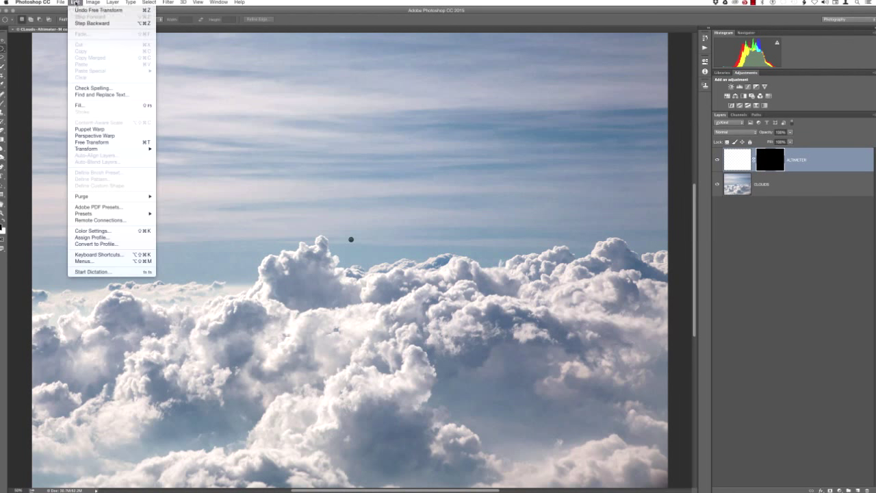
{"action": "left_click", "coordinate": [134, 147]}
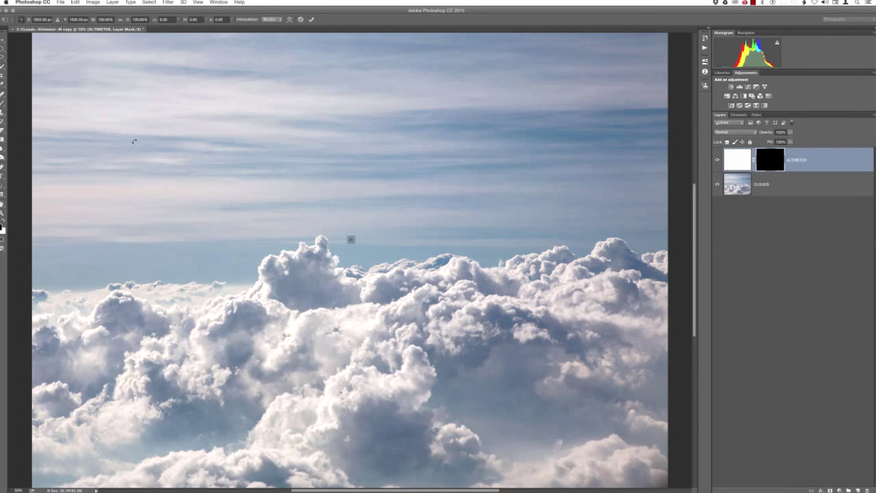